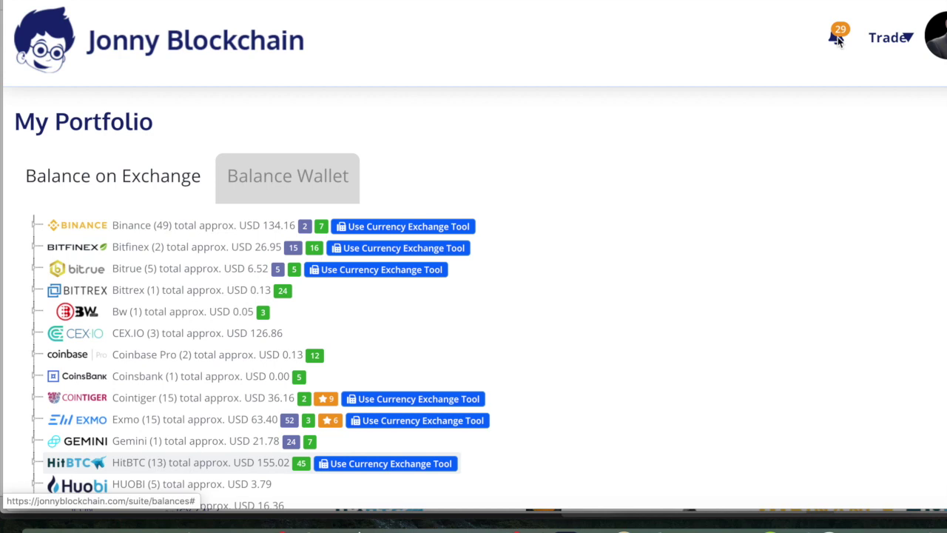
Step: Open the notifications list, scroll to the USD entries, and open the USD 813.728 arbitrage deal
{"action": "left_click", "coordinate": [838, 39]}
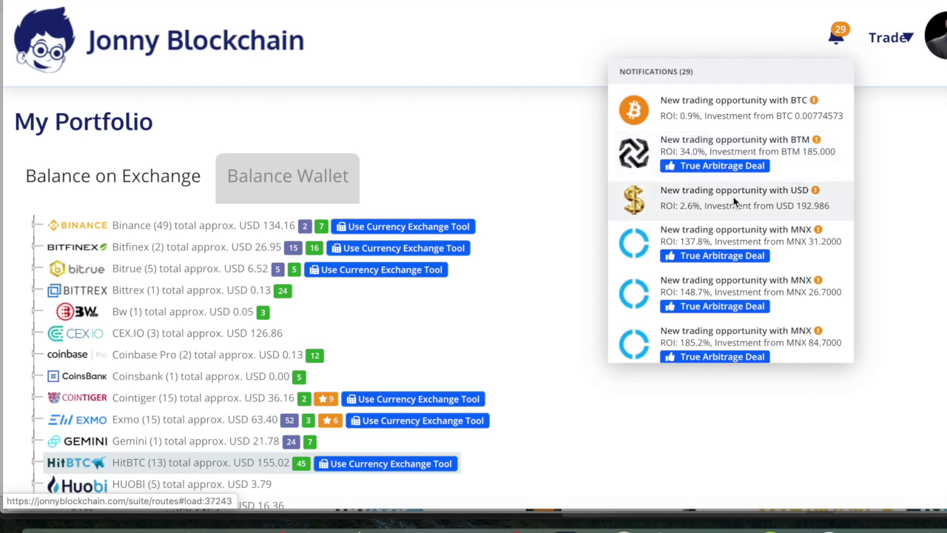
{"action": "scroll", "coordinate": [733, 194], "scroll_direction": "down", "scroll_amount": 1}
{"action": "scroll", "coordinate": [734, 201], "scroll_direction": "down", "scroll_amount": 3}
{"action": "scroll", "coordinate": [734, 201], "scroll_direction": "up", "scroll_amount": 3}
{"action": "scroll", "coordinate": [734, 201], "scroll_direction": "down", "scroll_amount": 2}
{"action": "scroll", "coordinate": [734, 201], "scroll_direction": "down", "scroll_amount": 6}
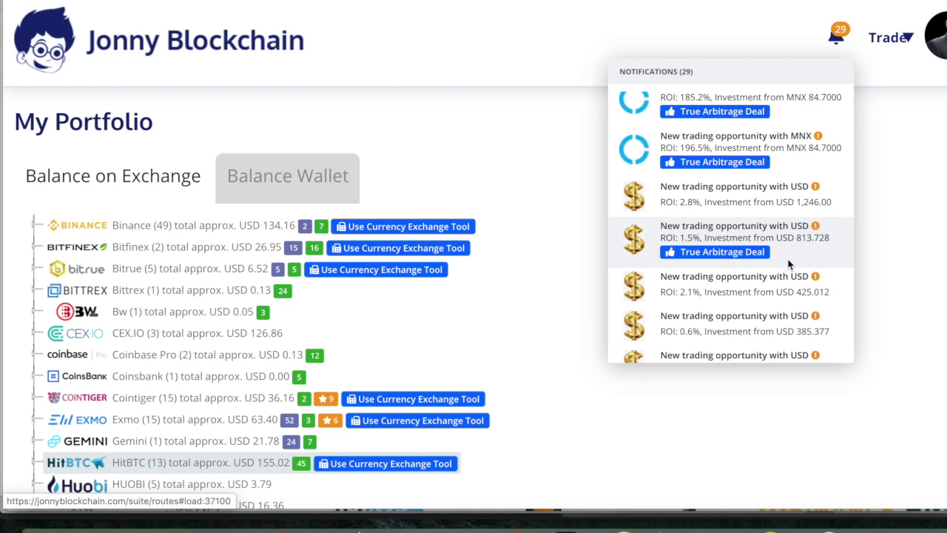
{"action": "left_click", "coordinate": [718, 255]}
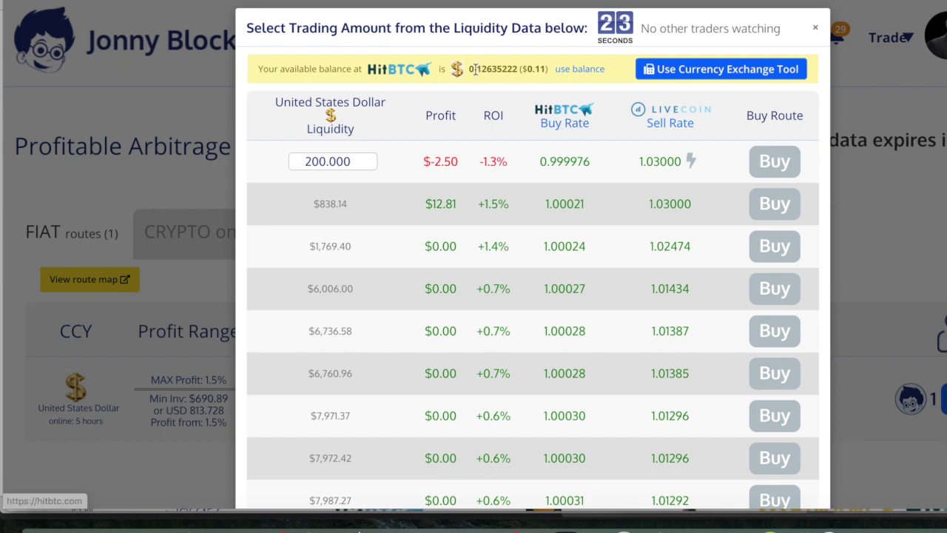
Step: Check the available HitBTC balance in the deal window, then go to the portfolio balances page
{"action": "left_click_drag", "start_coordinate": [471, 68], "coordinate": [522, 70]}
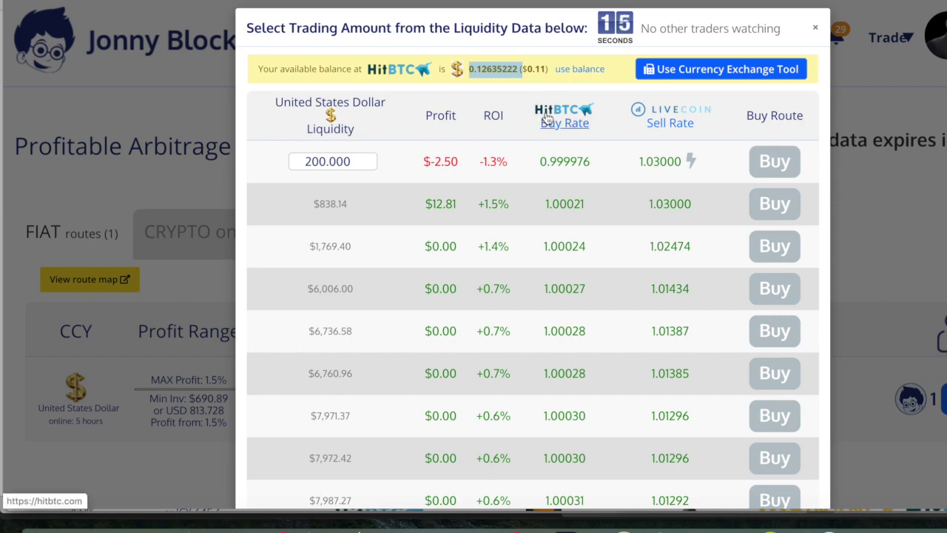
{"action": "left_click", "coordinate": [399, 69]}
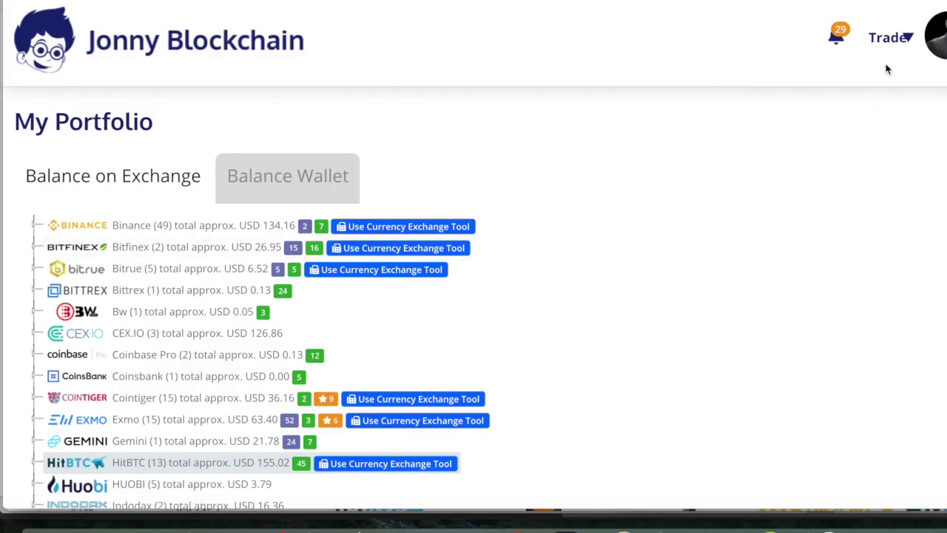
Step: On My Portfolio, open the Currency Exchange Tool for HitBTC
{"action": "scroll", "coordinate": [456, 146], "scroll_direction": "down", "scroll_amount": 3}
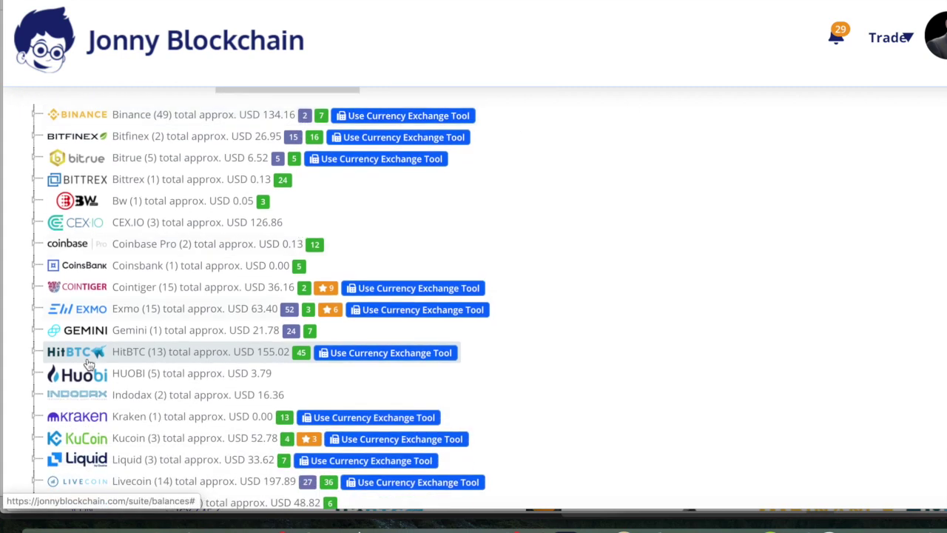
{"action": "scroll", "coordinate": [304, 358], "scroll_direction": "down", "scroll_amount": 2}
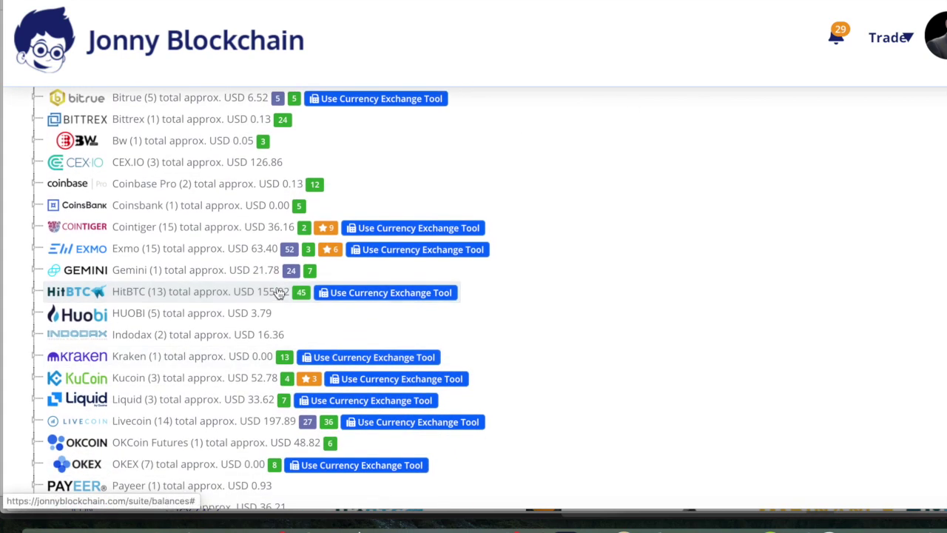
{"action": "left_click", "coordinate": [370, 302]}
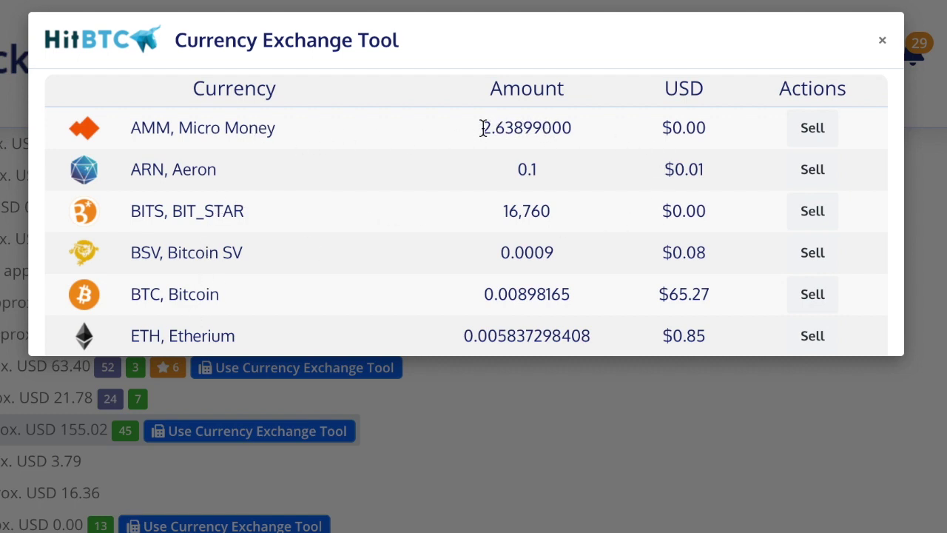
Step: Review the HitBTC holdings, noting the AMM and BITS amounts and ETN's $89.01 value
{"action": "left_click_drag", "start_coordinate": [483, 128], "coordinate": [589, 140]}
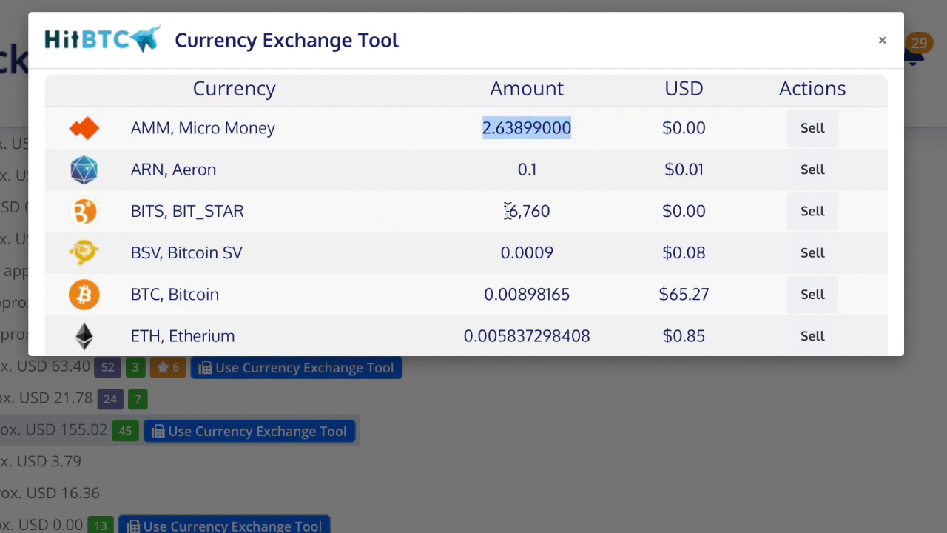
{"action": "left_click_drag", "start_coordinate": [508, 210], "coordinate": [557, 220]}
{"action": "scroll", "coordinate": [547, 271], "scroll_direction": "down", "scroll_amount": 1}
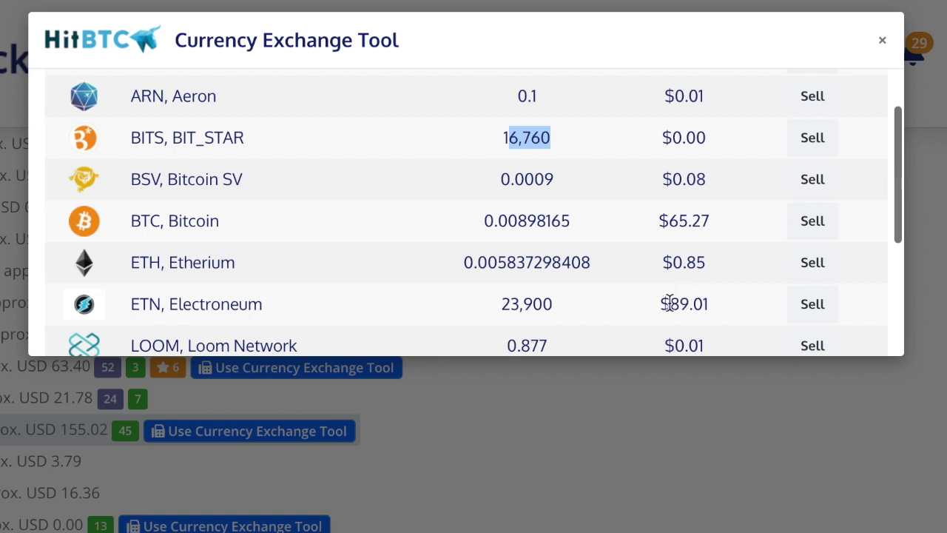
{"action": "left_click_drag", "start_coordinate": [668, 303], "coordinate": [715, 312]}
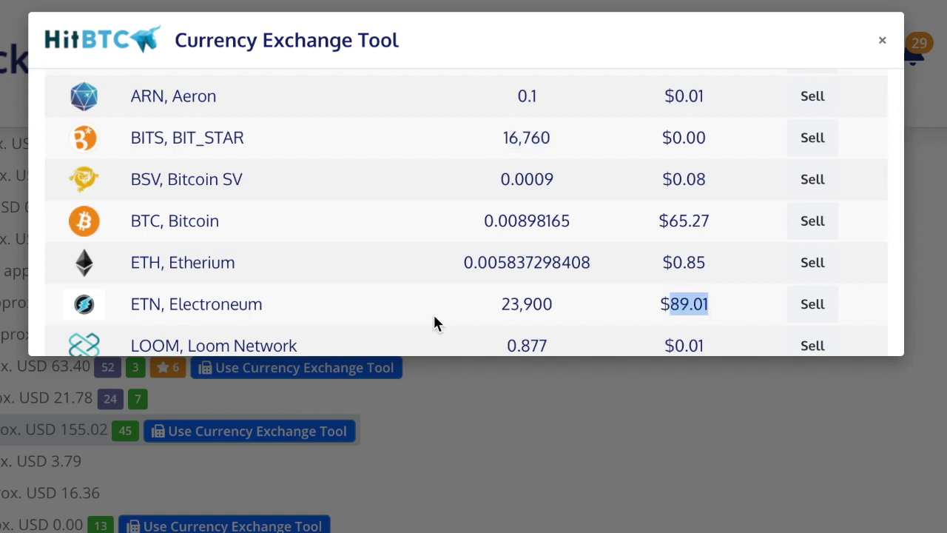
{"action": "scroll", "coordinate": [322, 290], "scroll_direction": "down", "scroll_amount": 2}
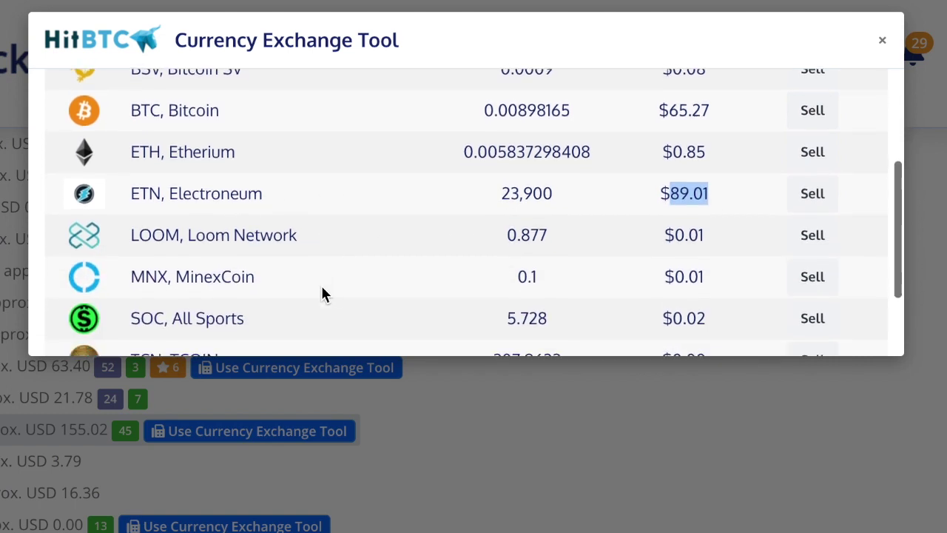
{"action": "scroll", "coordinate": [321, 291], "scroll_direction": "down", "scroll_amount": 1}
{"action": "scroll", "coordinate": [322, 289], "scroll_direction": "up", "scroll_amount": 3}
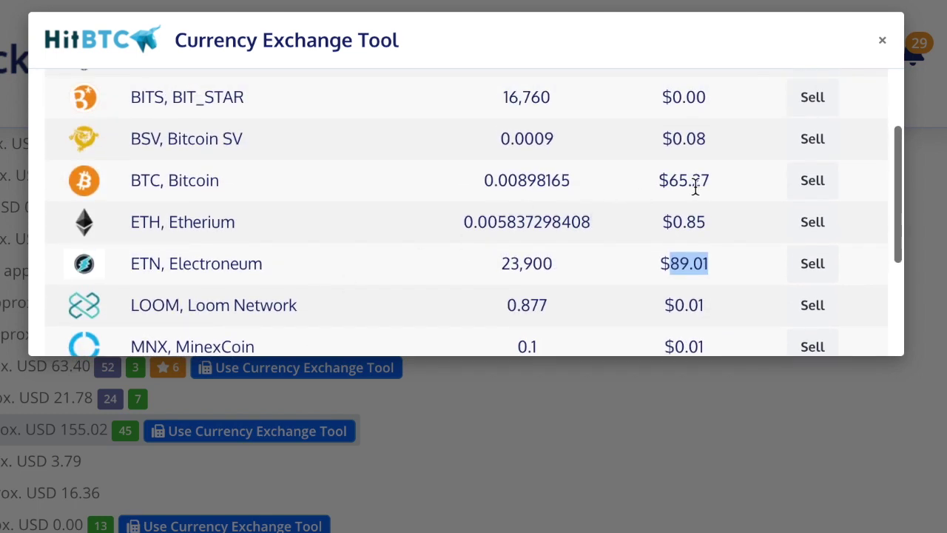
Step: Start selling BTC for USD and set the BTC investment to 0.004
{"action": "left_click", "coordinate": [817, 193]}
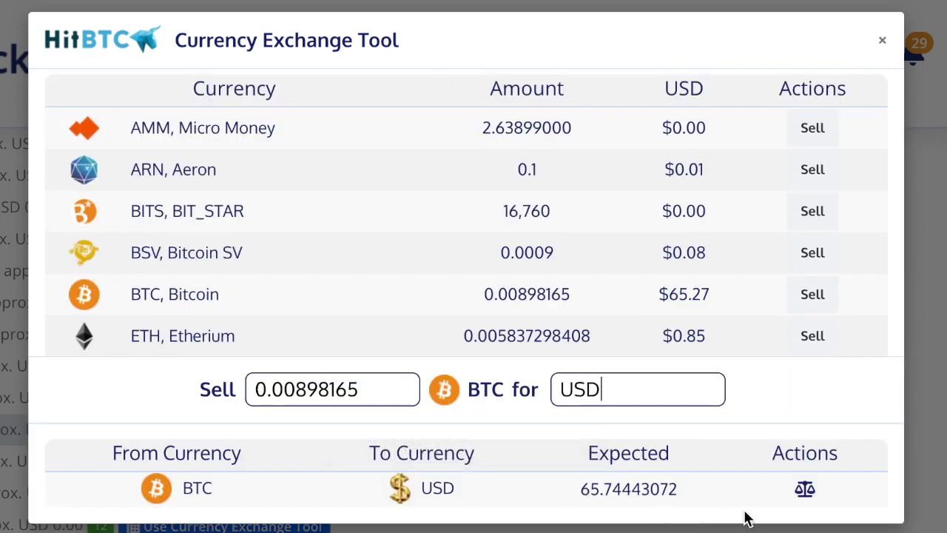
{"action": "left_click", "coordinate": [805, 490]}
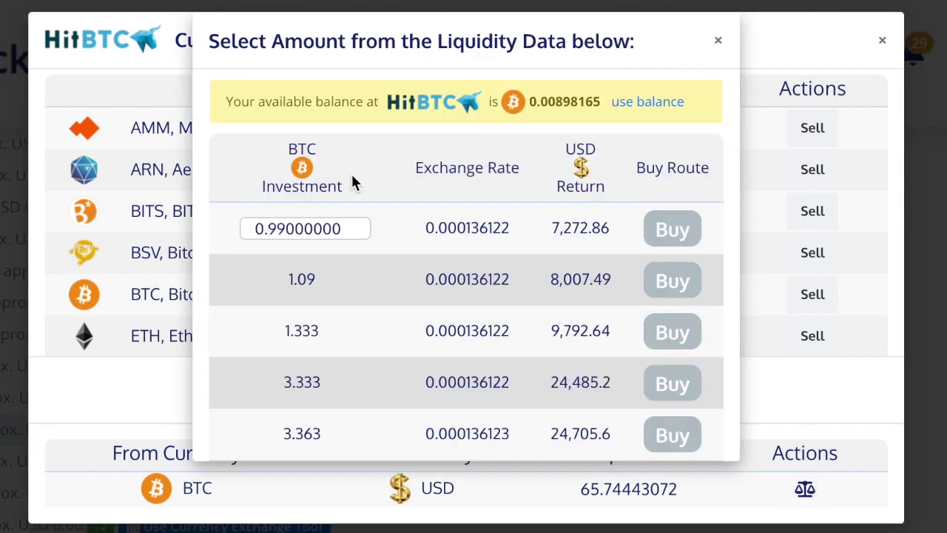
{"action": "left_click", "coordinate": [633, 106]}
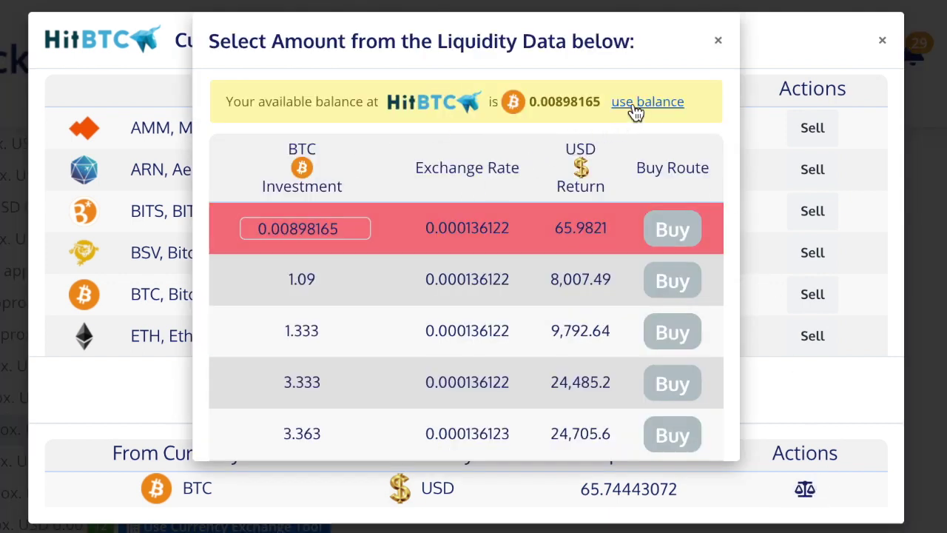
{"action": "left_click", "coordinate": [300, 228]}
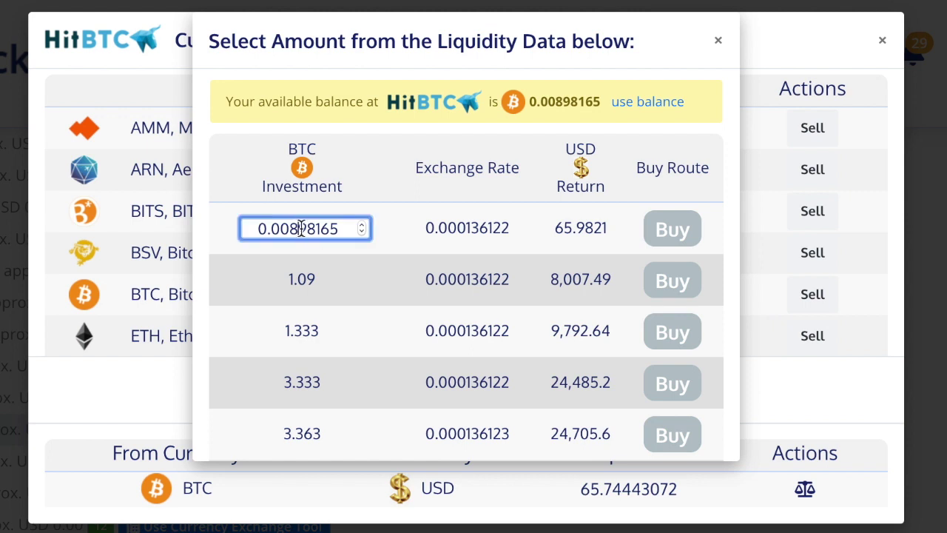
{"action": "key", "text": "Right"}
{"action": "key", "text": "Right"}
{"action": "key", "text": "Right"}
{"action": "key", "text": "Right"}
{"action": "key", "text": "Right"}
{"action": "key", "text": "BackSpace"}
{"action": "key", "text": "BackSpace"}
{"action": "key", "text": "BackSpace"}
{"action": "key", "text": "BackSpace"}
{"action": "key", "text": "BackSpace"}
{"action": "key", "text": "BackSpace"}
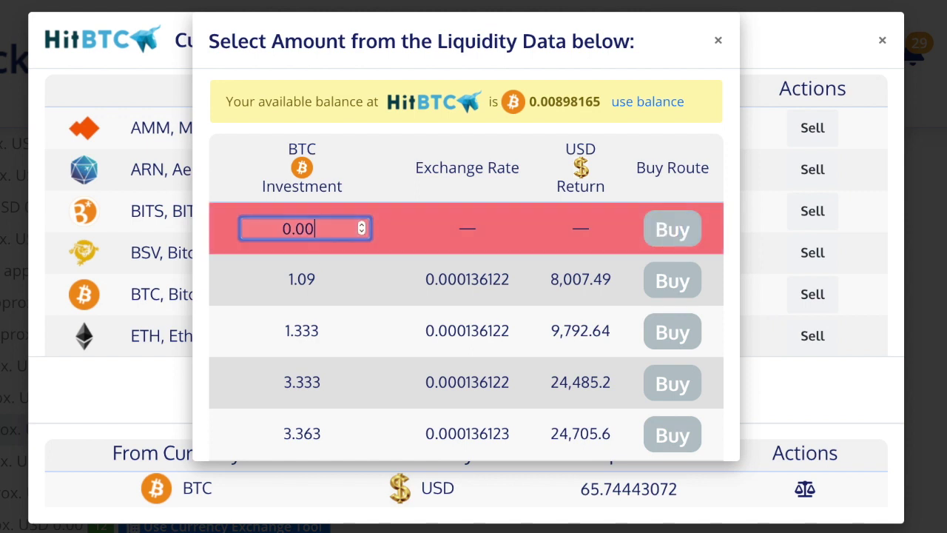
{"action": "type", "text": "4"}
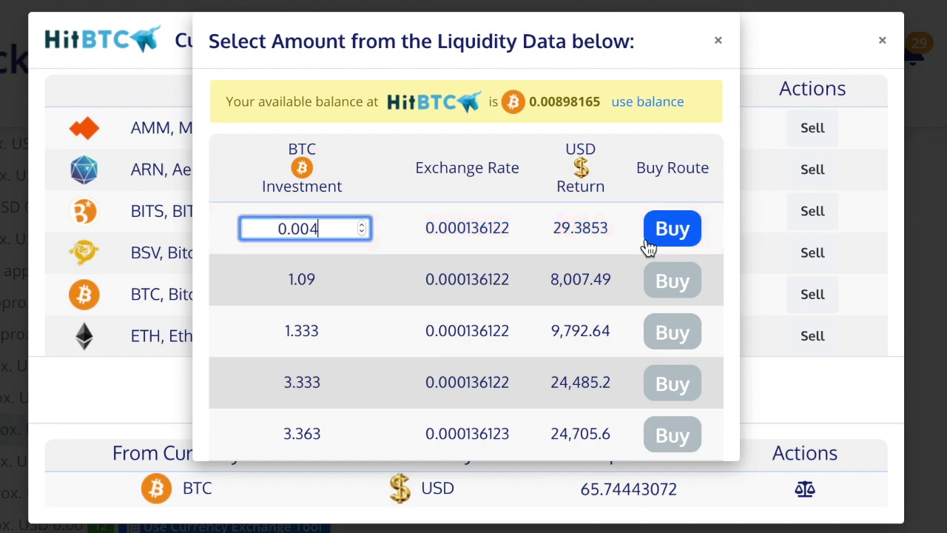
Step: Buy the 0.004 BTC route, accepting both purchase conditions, and dismiss the success message
{"action": "left_click", "coordinate": [670, 230]}
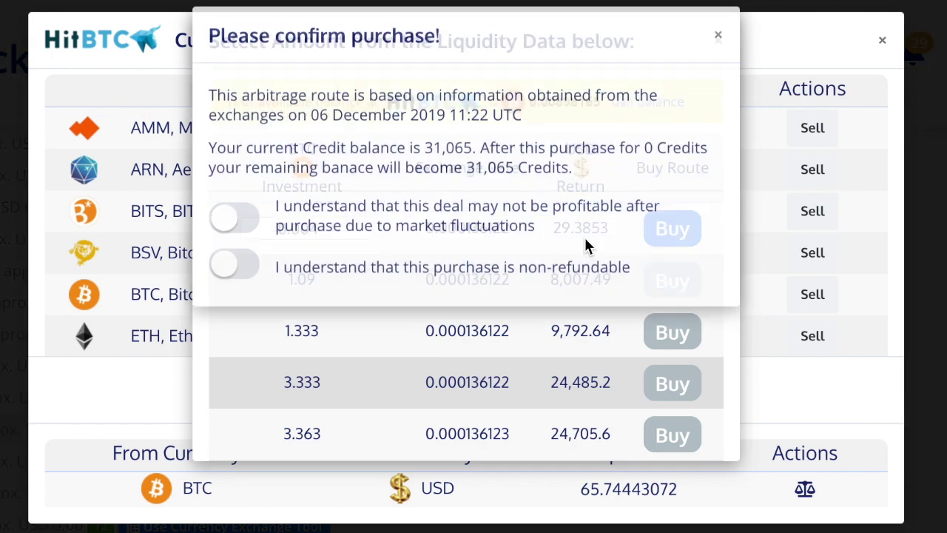
{"action": "left_click", "coordinate": [252, 226]}
{"action": "left_click", "coordinate": [235, 271]}
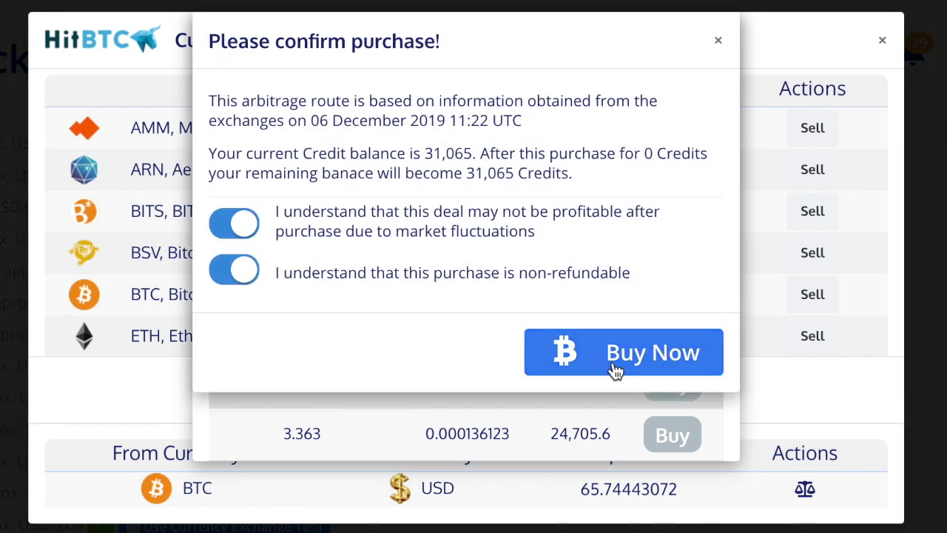
{"action": "left_click", "coordinate": [615, 368]}
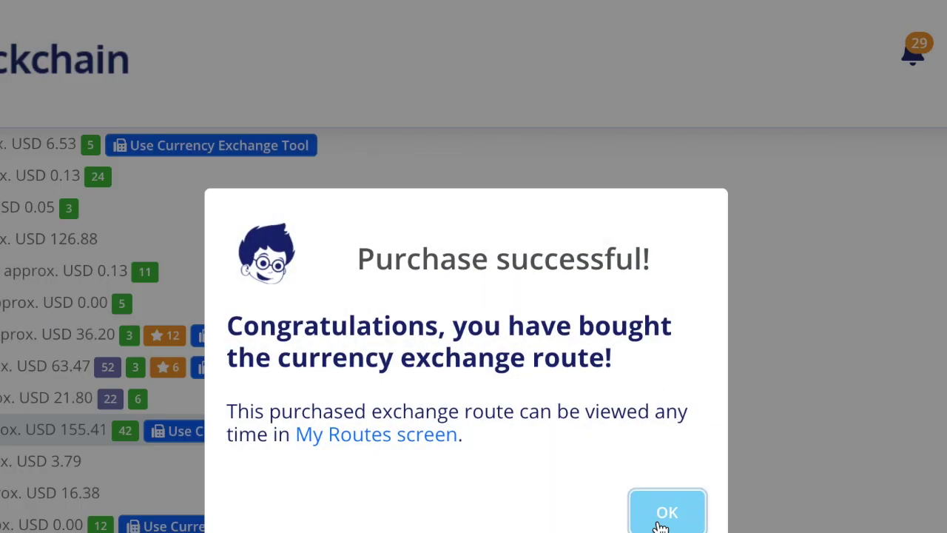
{"action": "left_click", "coordinate": [661, 514]}
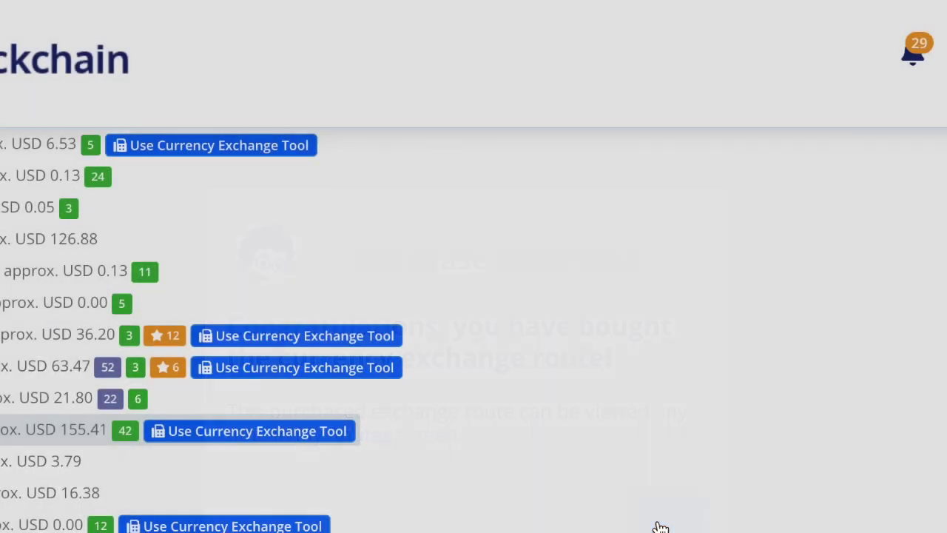
Step: Close the trading-amount window without buying and go to Trade > My Routes
{"action": "left_click", "coordinate": [53, 305]}
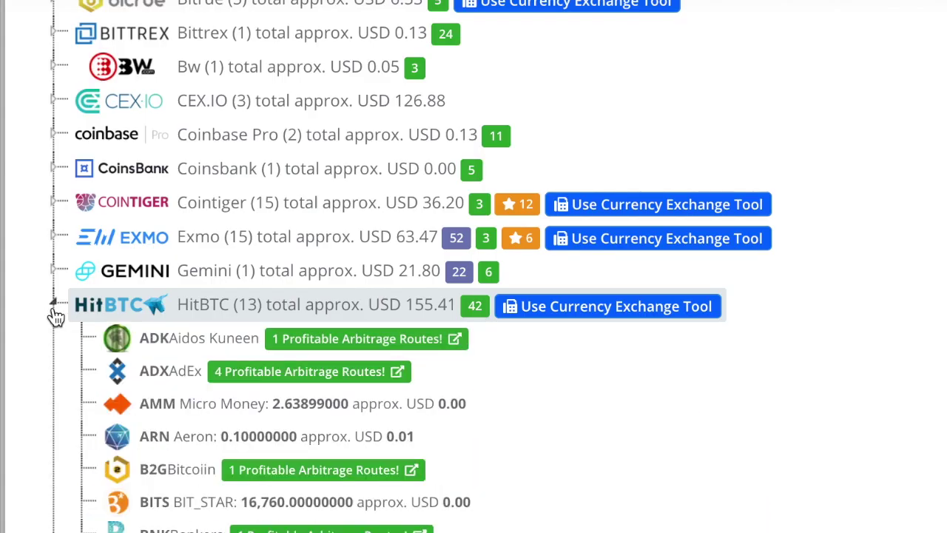
{"action": "scroll", "coordinate": [281, 310], "scroll_direction": "down", "scroll_amount": 1}
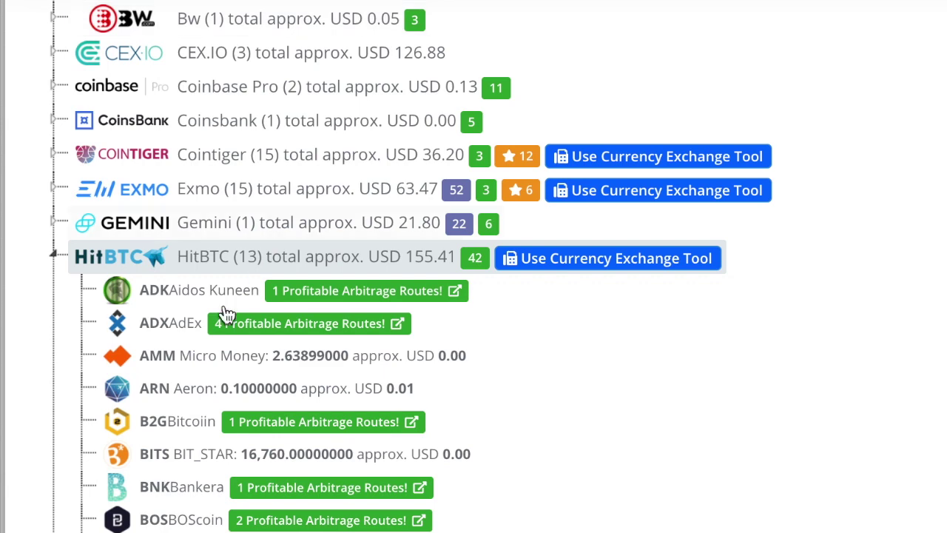
{"action": "scroll", "coordinate": [186, 422], "scroll_direction": "down", "scroll_amount": 1}
{"action": "scroll", "coordinate": [194, 423], "scroll_direction": "down", "scroll_amount": 2}
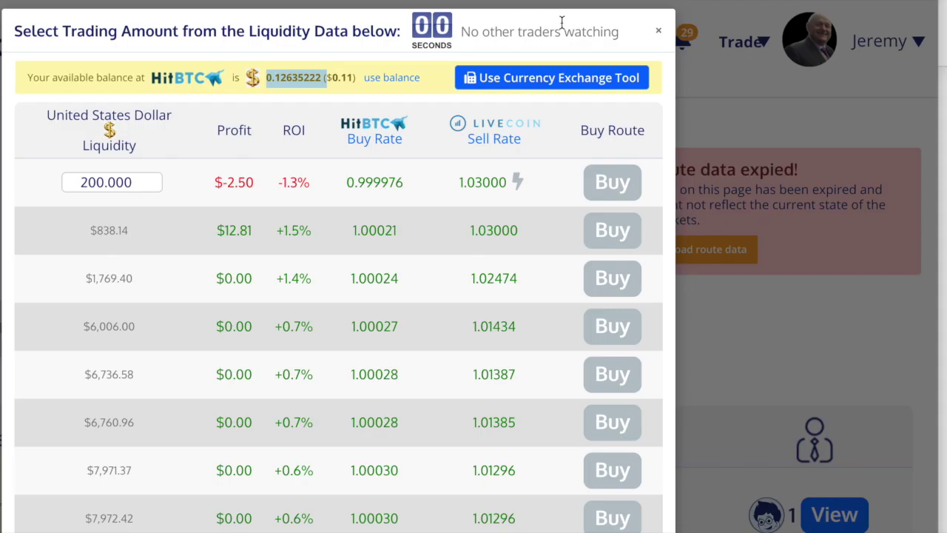
{"action": "left_click", "coordinate": [658, 30]}
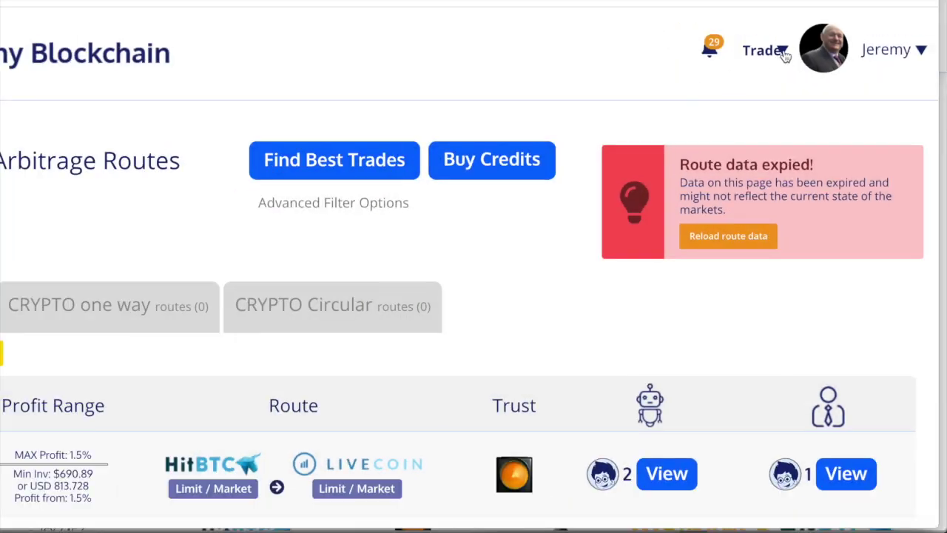
{"action": "left_click", "coordinate": [783, 52]}
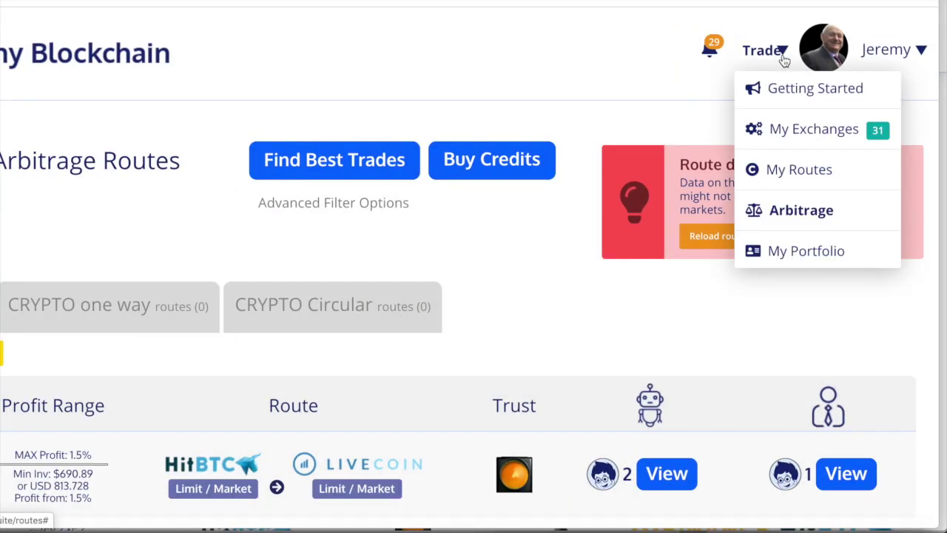
{"action": "left_click", "coordinate": [800, 178]}
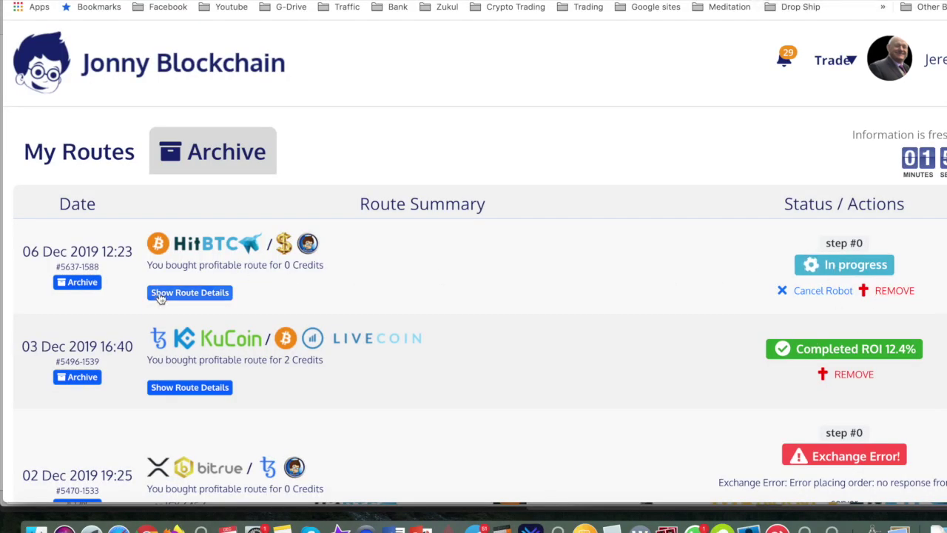
Step: Check the HitBTC route's details several times until it shows as Completed
{"action": "left_click", "coordinate": [208, 296]}
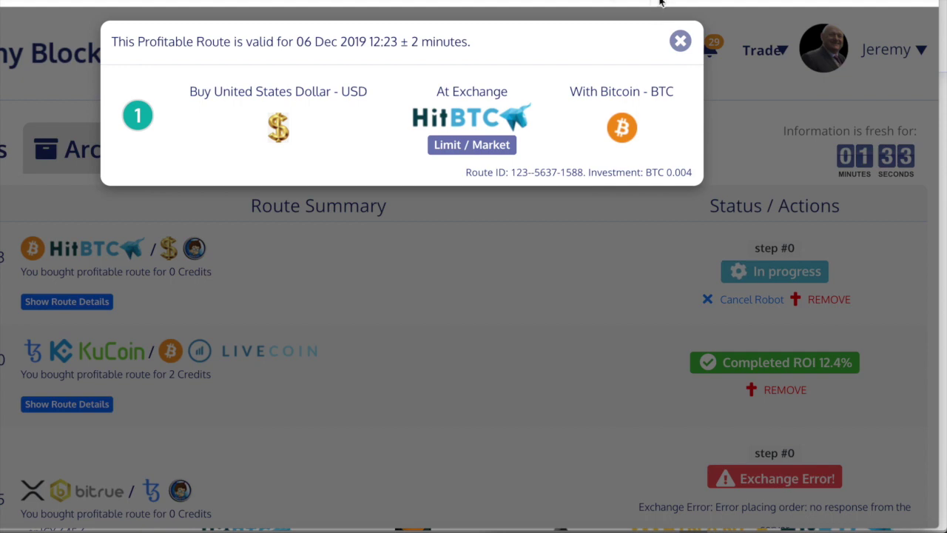
{"action": "left_click", "coordinate": [681, 42]}
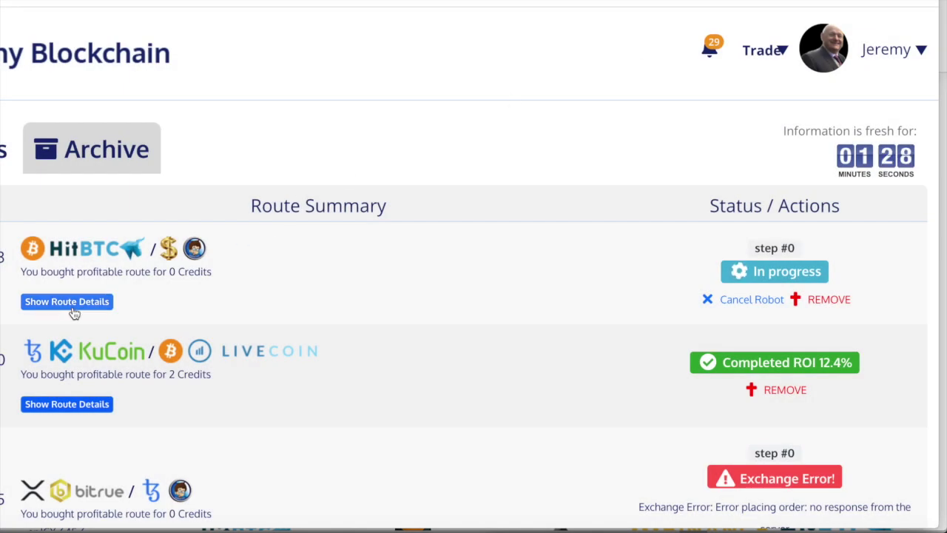
{"action": "left_click", "coordinate": [68, 301]}
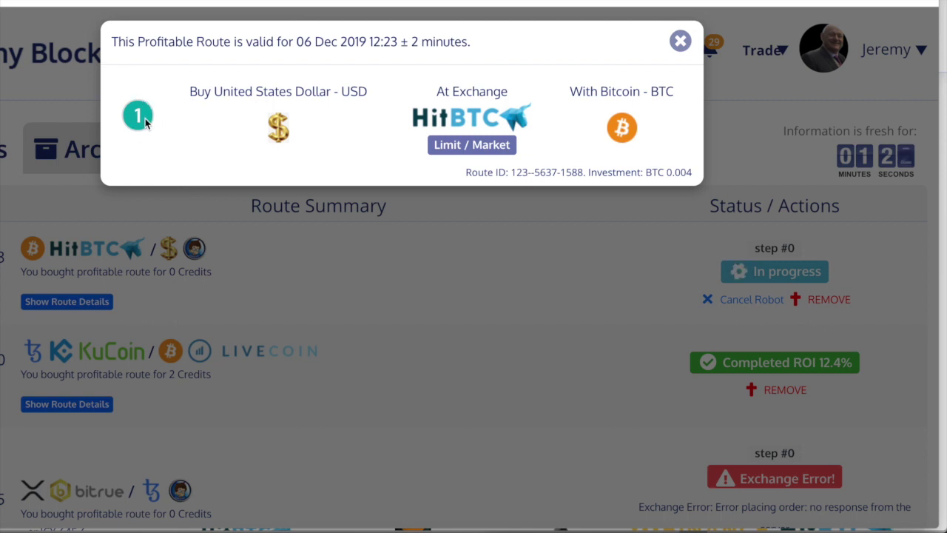
{"action": "left_click", "coordinate": [681, 43]}
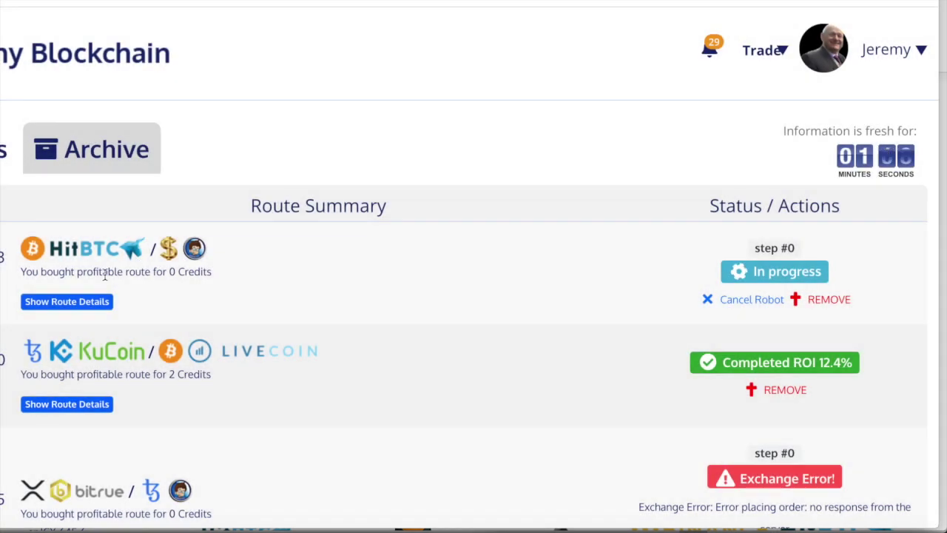
{"action": "left_click", "coordinate": [77, 303]}
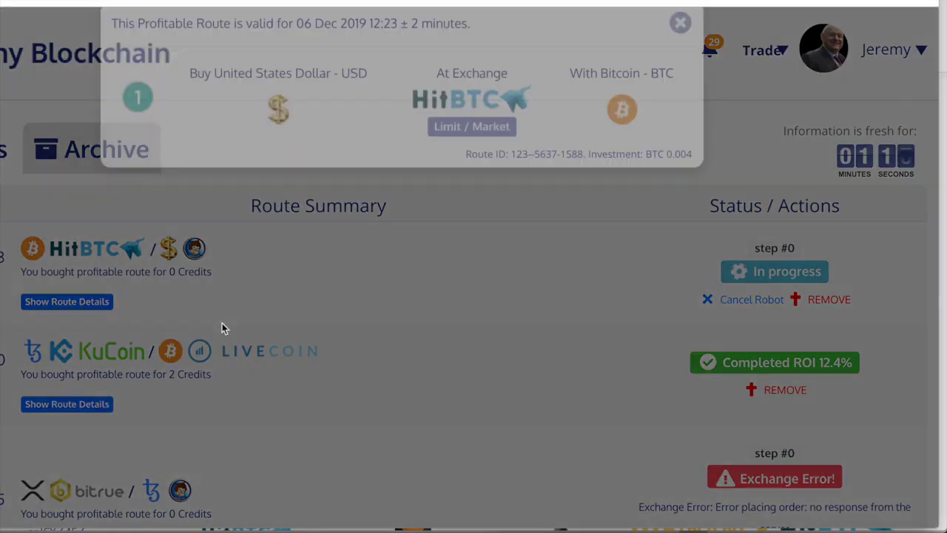
{"action": "left_click", "coordinate": [679, 42]}
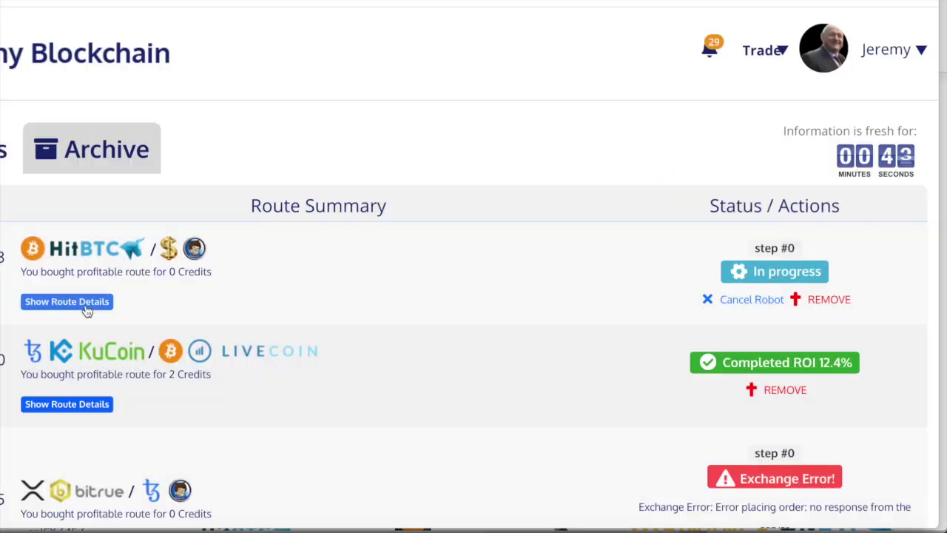
{"action": "left_click", "coordinate": [103, 308]}
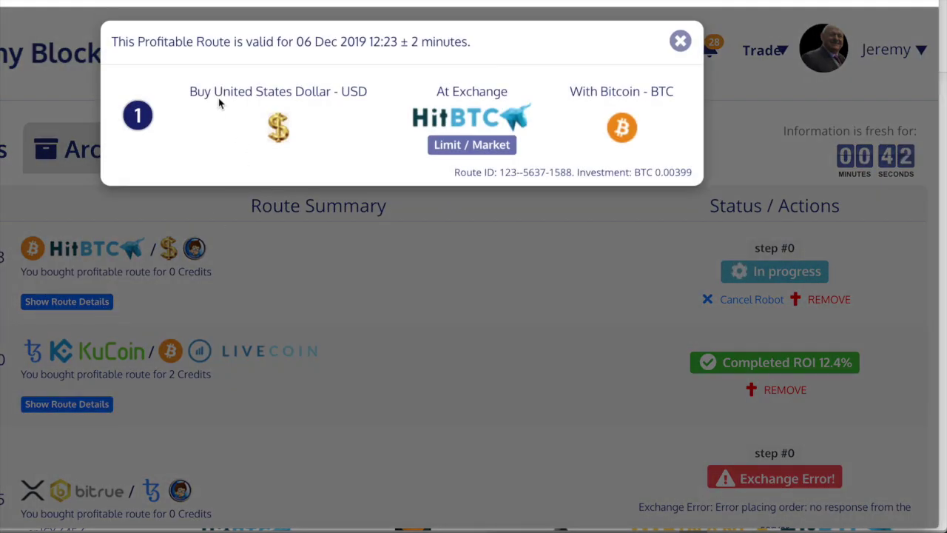
{"action": "left_click", "coordinate": [680, 42]}
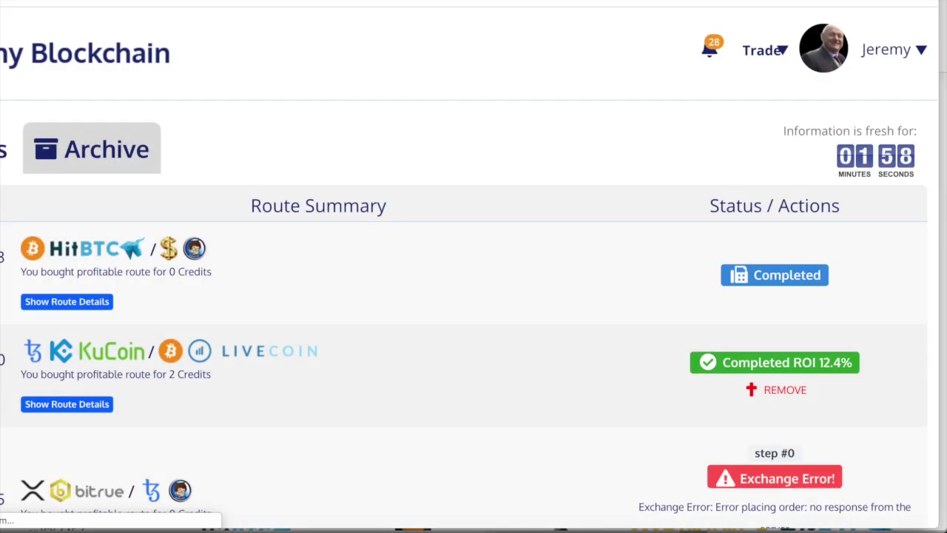
{"action": "right_click", "coordinate": [336, 11]}
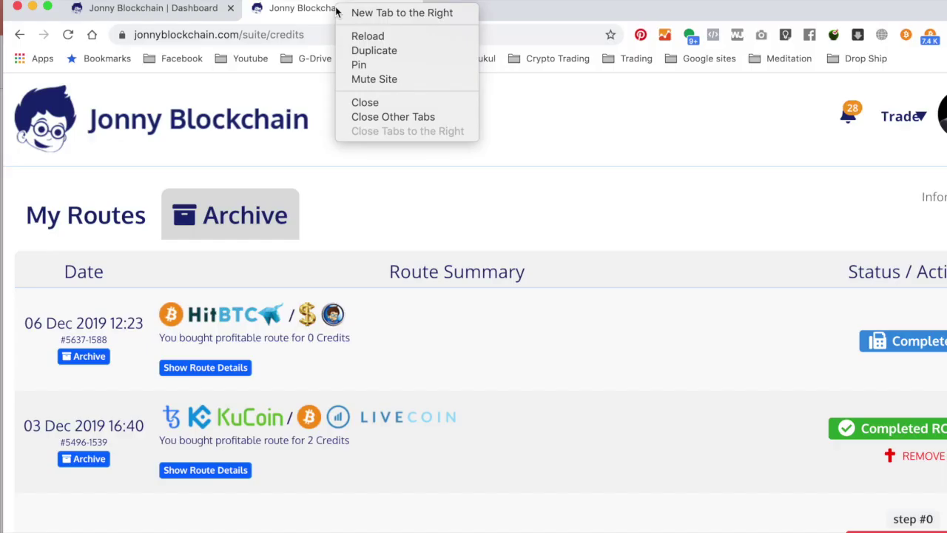
Step: Duplicate the tab and view HitBTC's portfolio balances, now 29.43930129 USD and 0.00499165 BTC
{"action": "left_click", "coordinate": [368, 50]}
{"action": "left_click", "coordinate": [914, 127]}
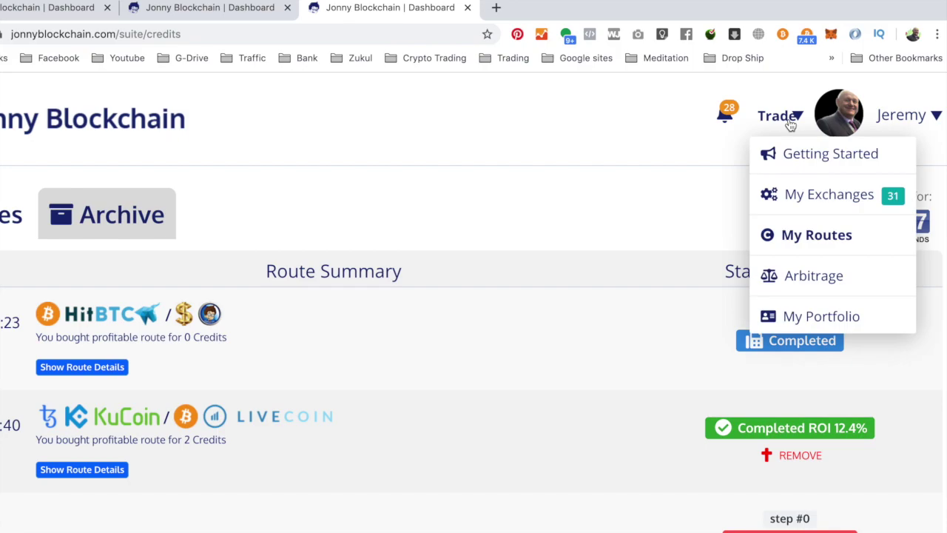
{"action": "left_click", "coordinate": [821, 318]}
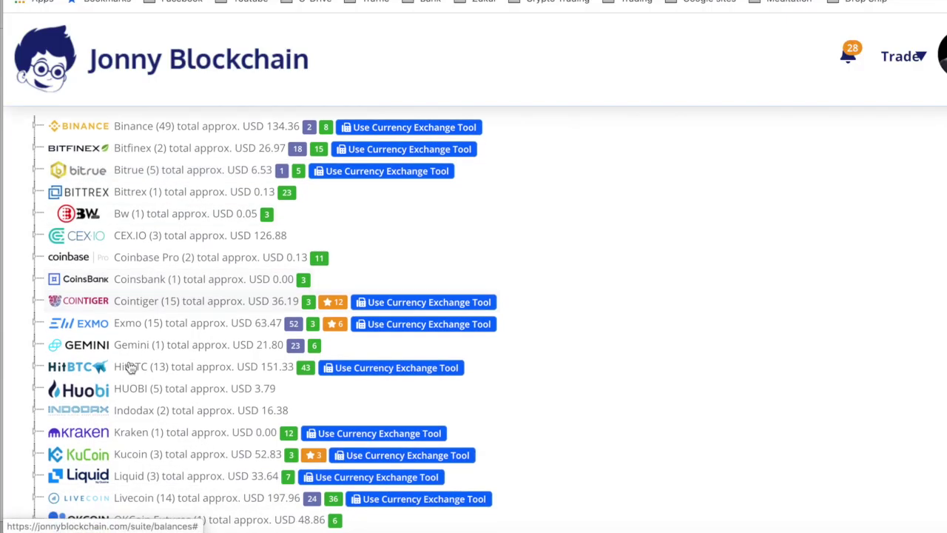
{"action": "left_click", "coordinate": [37, 368]}
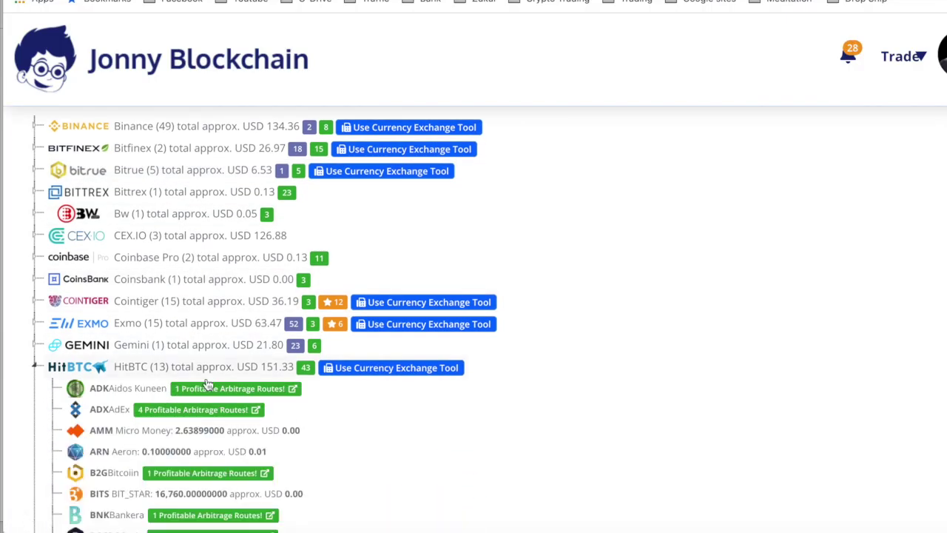
{"action": "scroll", "coordinate": [208, 385], "scroll_direction": "down", "scroll_amount": 4}
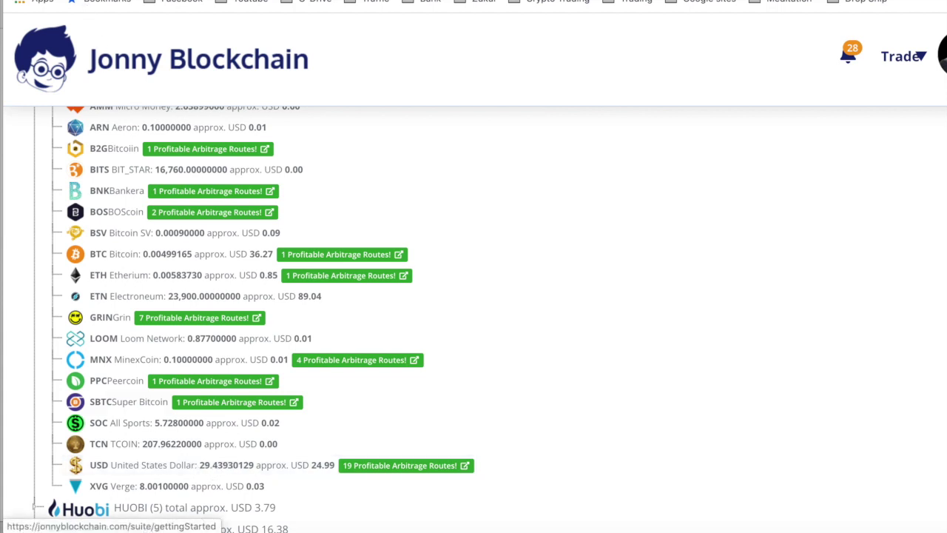
{"action": "scroll", "coordinate": [251, 296], "scroll_direction": "up", "scroll_amount": 2}
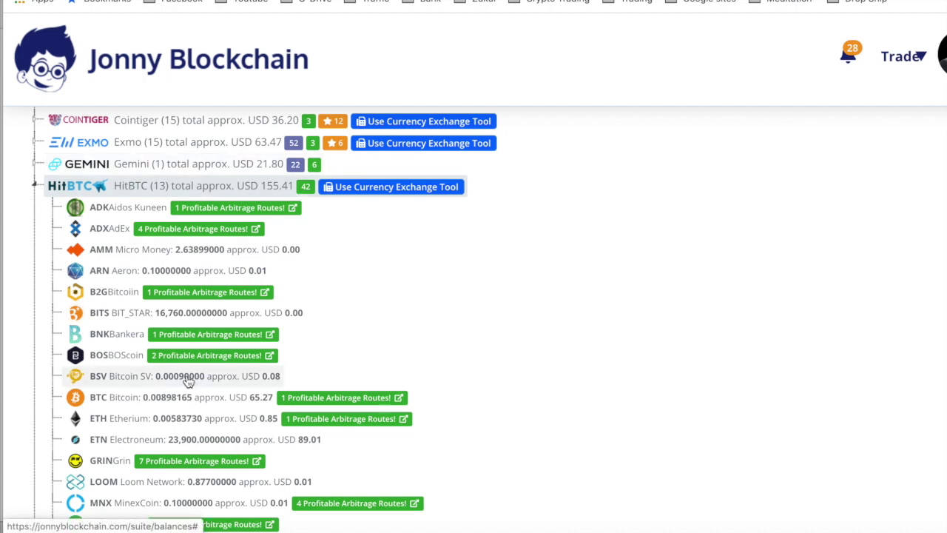
{"action": "left_click", "coordinate": [326, 22]}
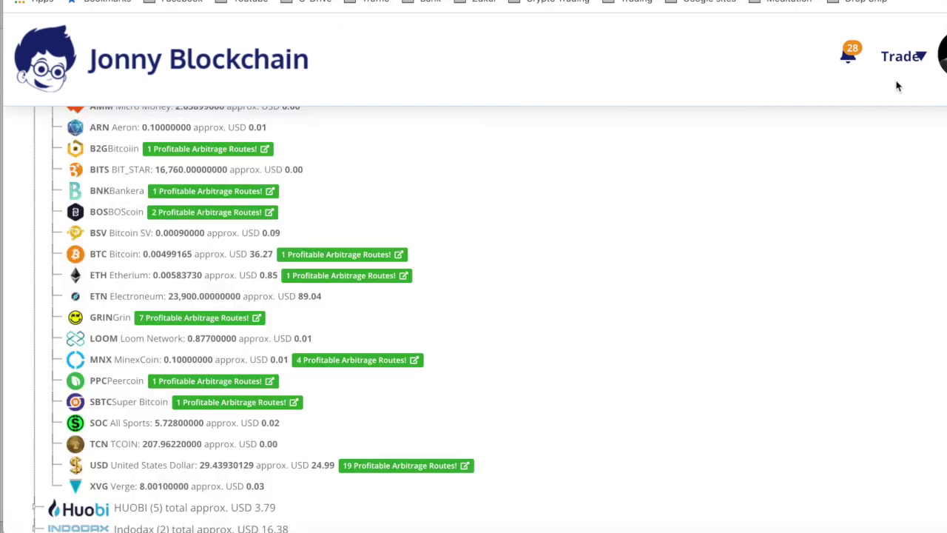
{"action": "left_click", "coordinate": [848, 57]}
Step: Open the 1.5% USD opportunity and view trading amounts for the HitBTC-to-Livecoin route
{"action": "scroll", "coordinate": [736, 329], "scroll_direction": "down", "scroll_amount": 5}
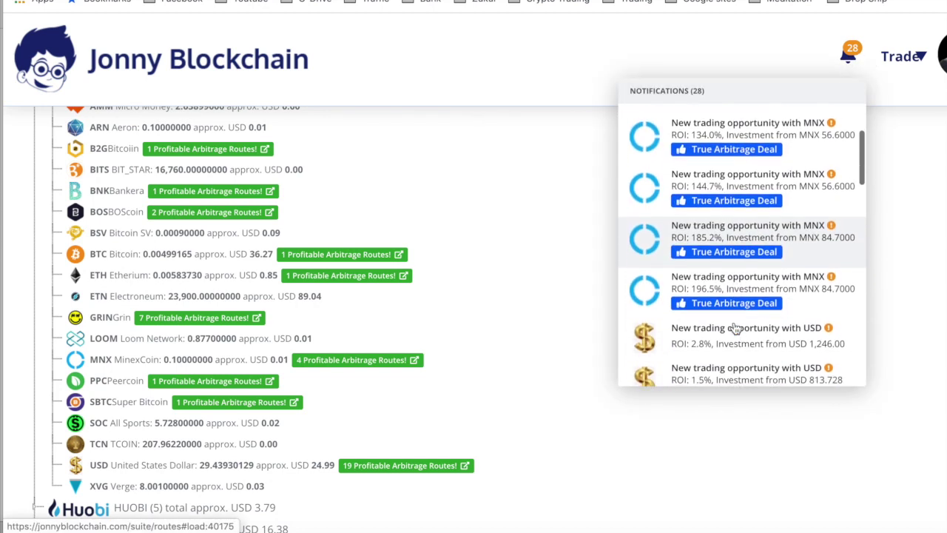
{"action": "scroll", "coordinate": [732, 311], "scroll_direction": "up", "scroll_amount": 5}
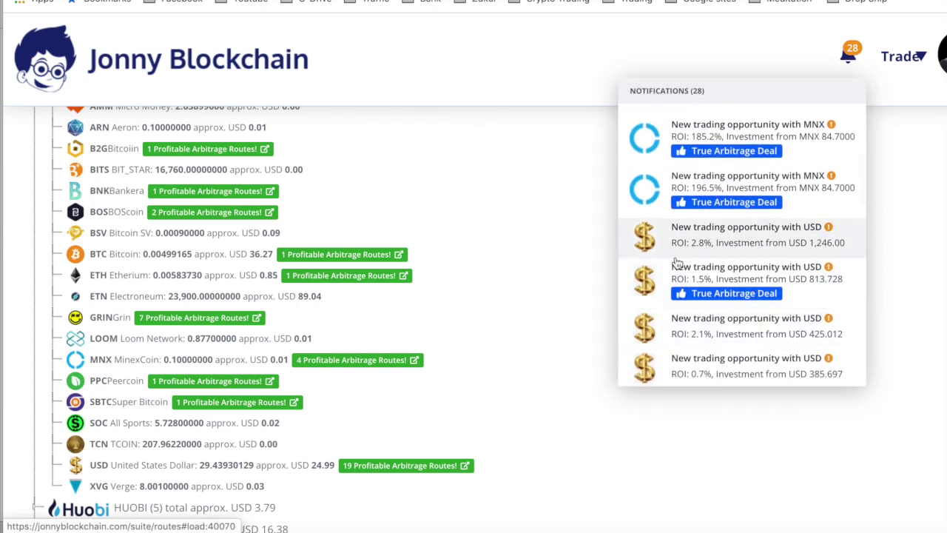
{"action": "scroll", "coordinate": [699, 270], "scroll_direction": "down", "scroll_amount": 2}
{"action": "scroll", "coordinate": [703, 272], "scroll_direction": "down", "scroll_amount": 3}
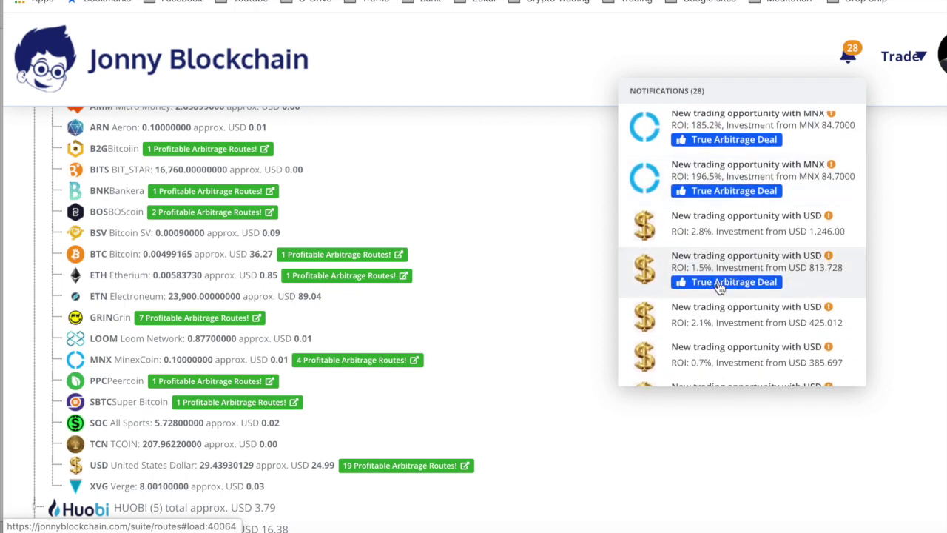
{"action": "left_click", "coordinate": [719, 282]}
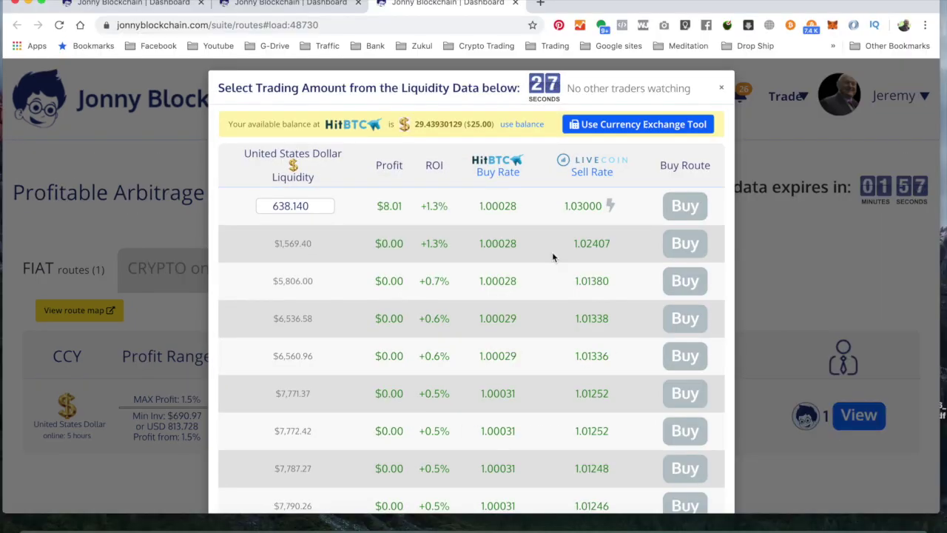
{"action": "left_click", "coordinate": [722, 89]}
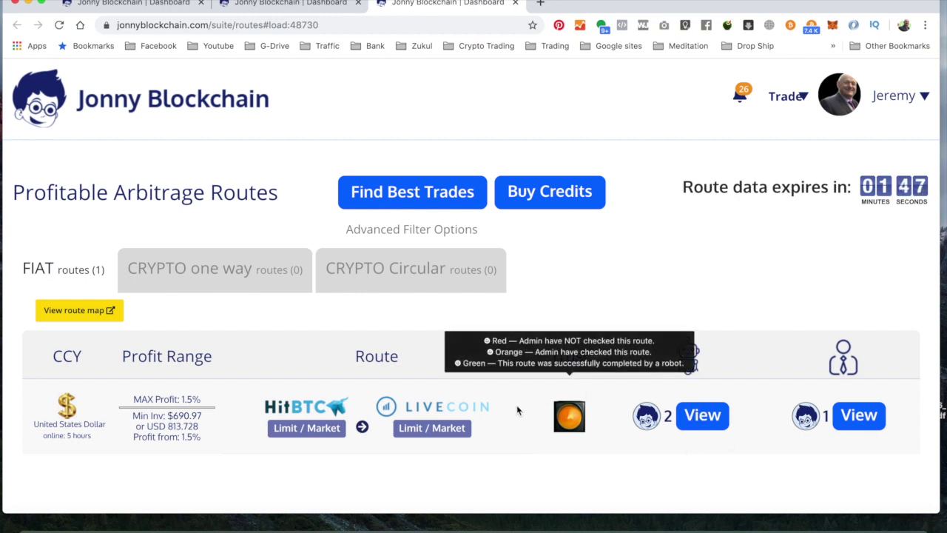
{"action": "left_click", "coordinate": [699, 415]}
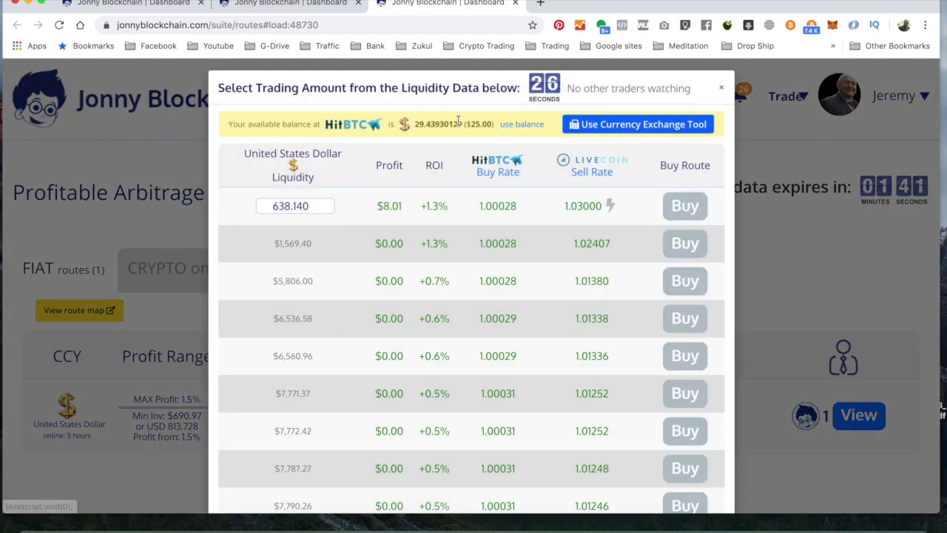
{"action": "left_click_drag", "start_coordinate": [419, 124], "coordinate": [434, 125]}
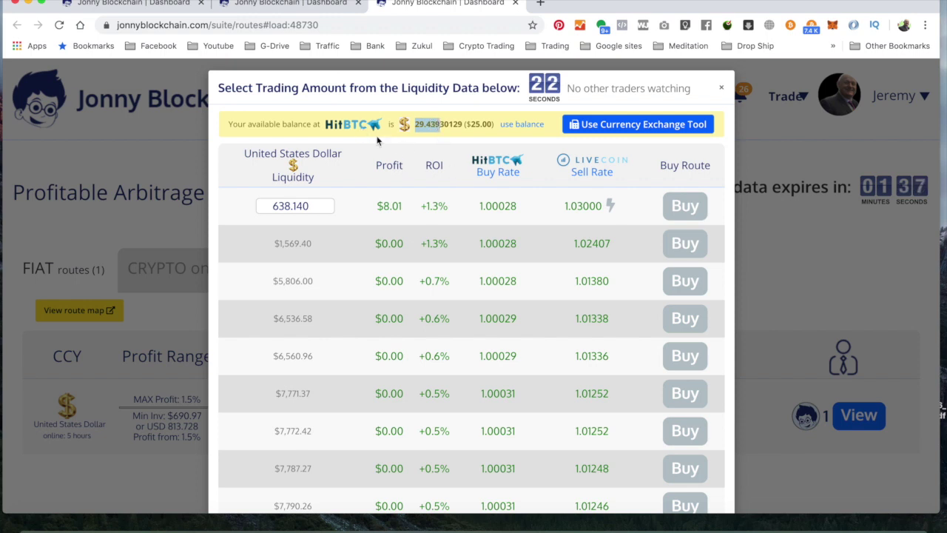
Step: Fill the trade amount with the full 29.4393012 USD HitBTC balance and buy the first-row route
{"action": "left_click", "coordinate": [520, 124]}
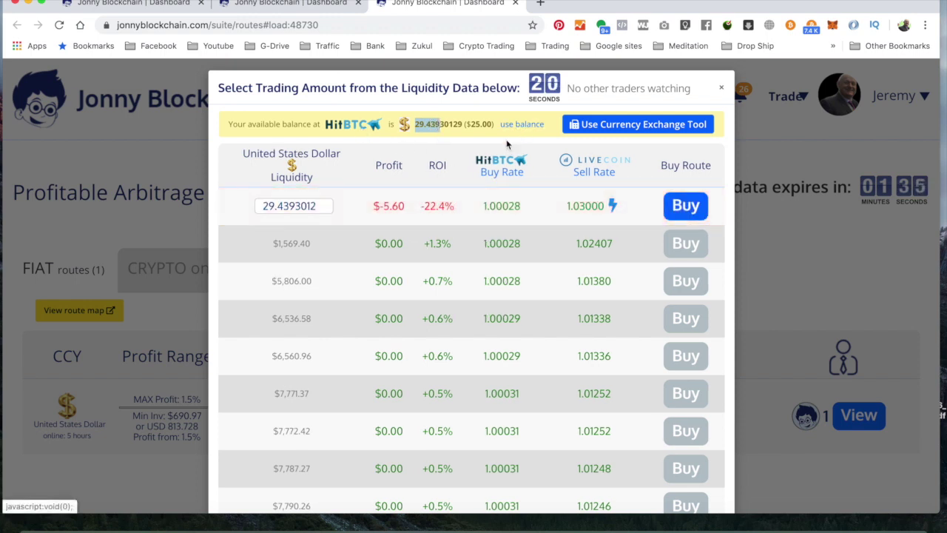
{"action": "mouse_move", "coordinate": [616, 208]}
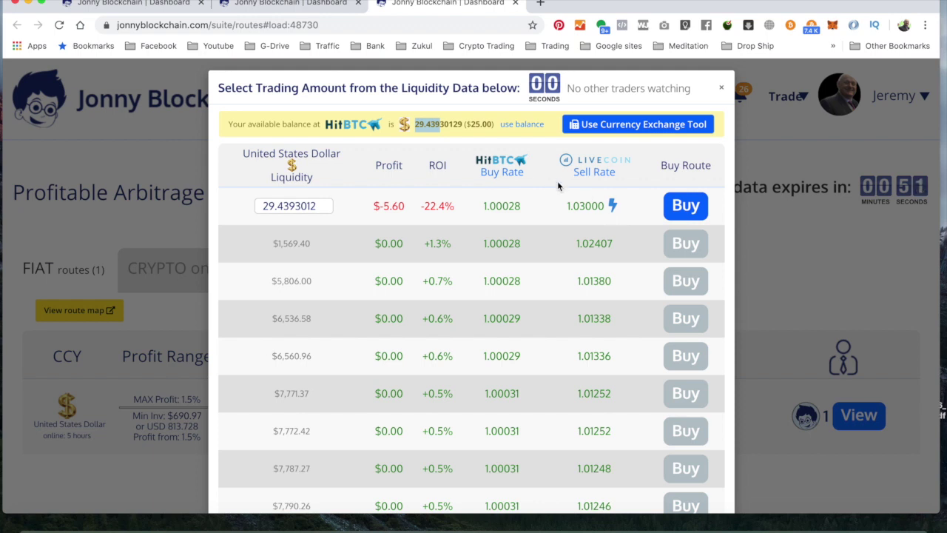
{"action": "left_click", "coordinate": [611, 206]}
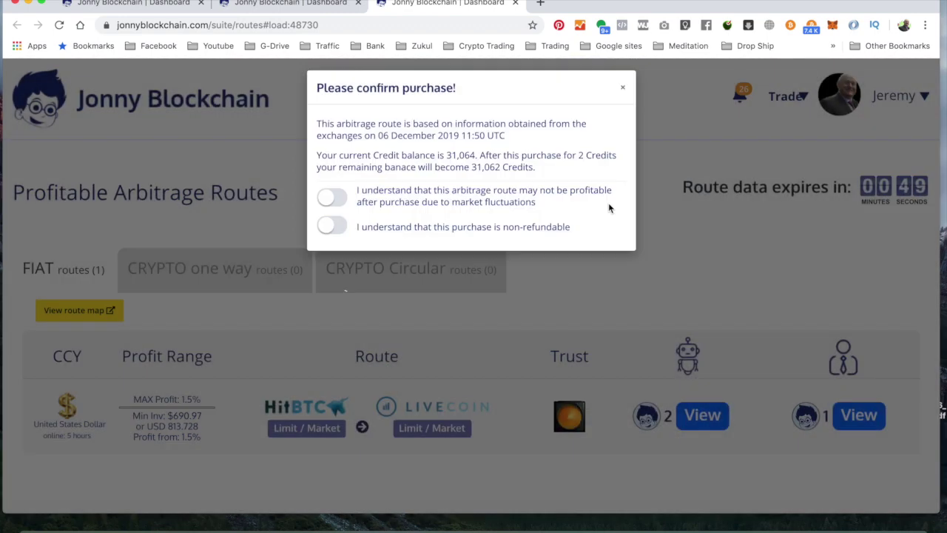
Step: Accept both conditions, buy the route for 2 credits, and go to My Routes
{"action": "left_click", "coordinate": [331, 199]}
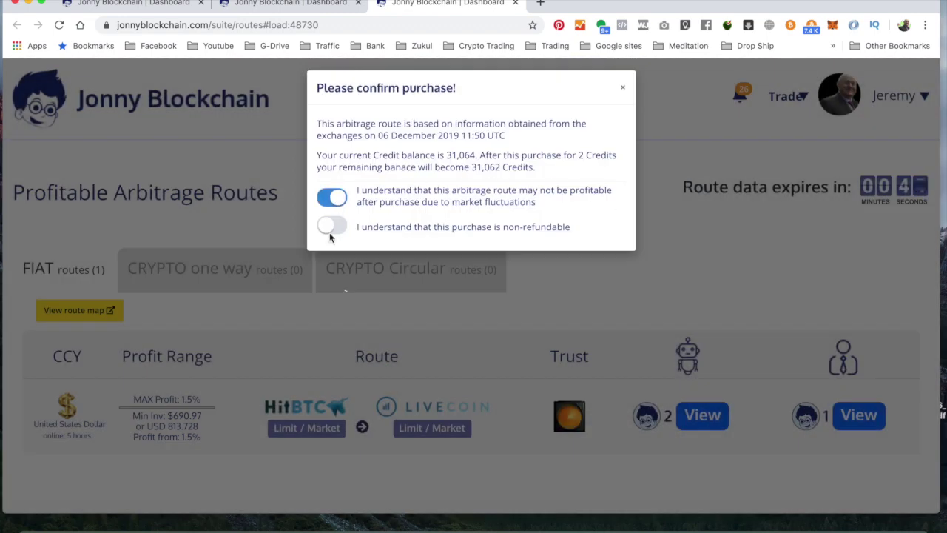
{"action": "left_click", "coordinate": [330, 226]}
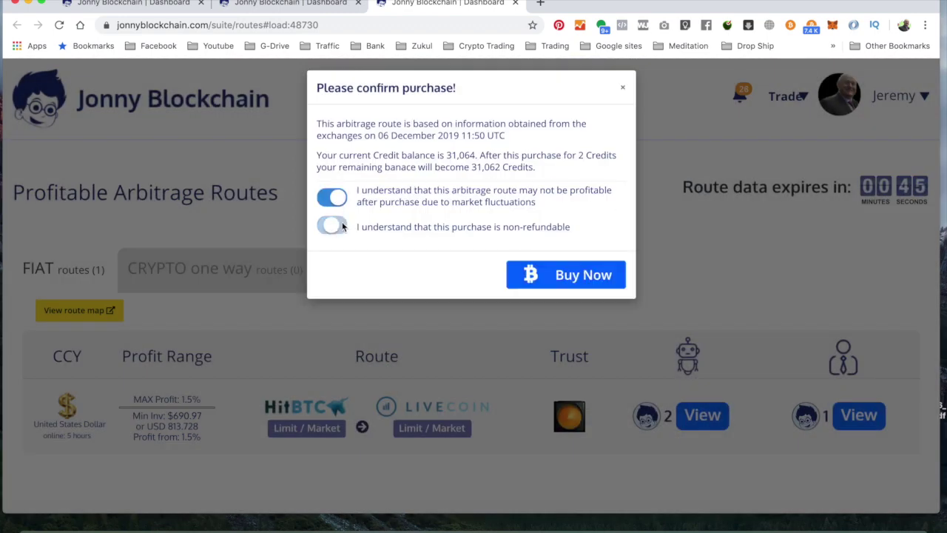
{"action": "left_click", "coordinate": [570, 281]}
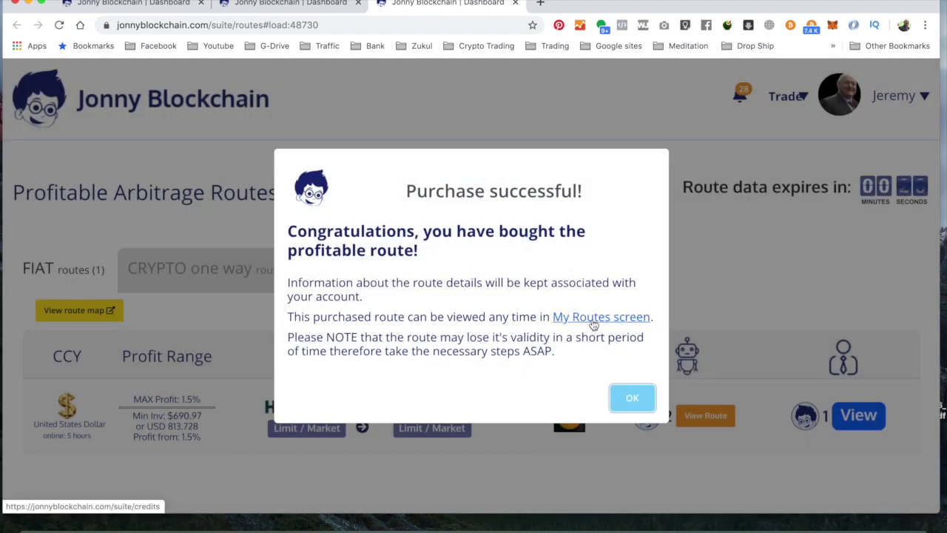
{"action": "left_click", "coordinate": [594, 324]}
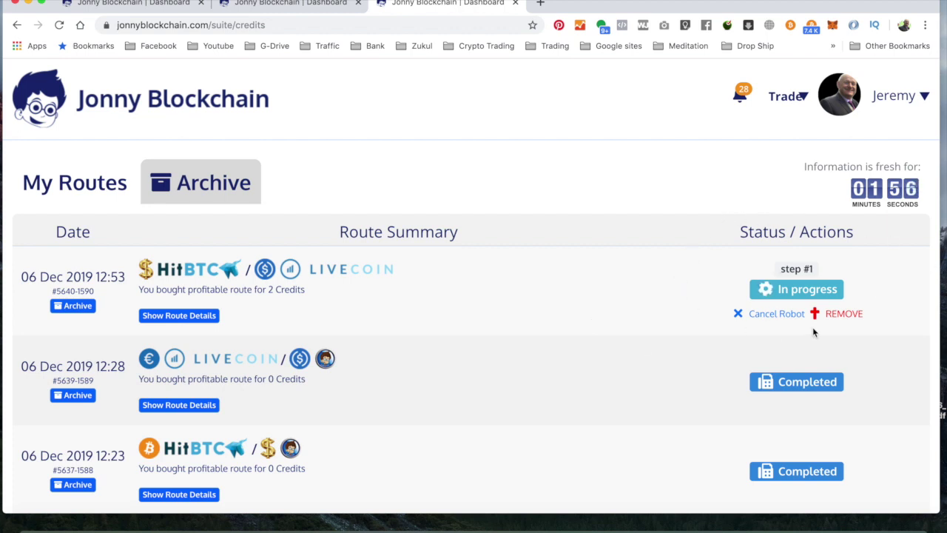
{"action": "left_click", "coordinate": [177, 319]}
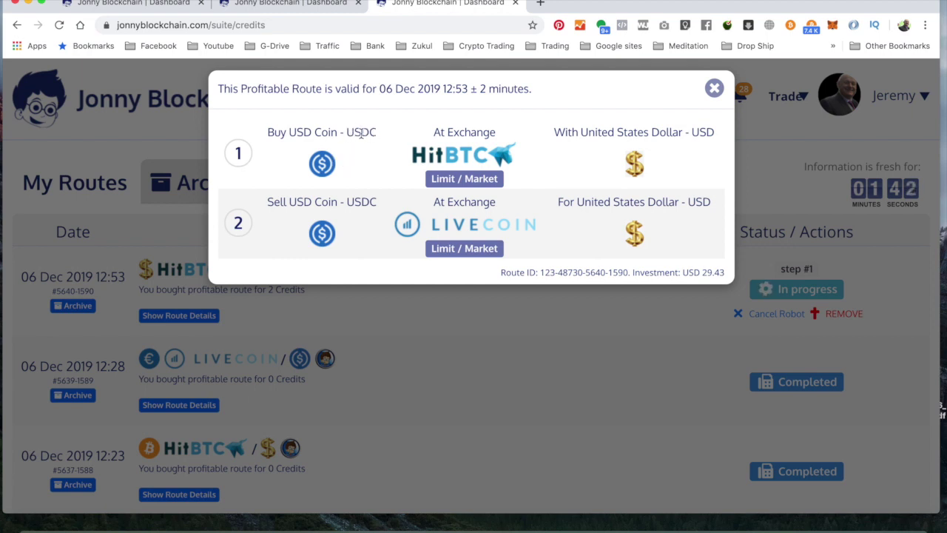
{"action": "left_click_drag", "start_coordinate": [348, 132], "coordinate": [380, 138]}
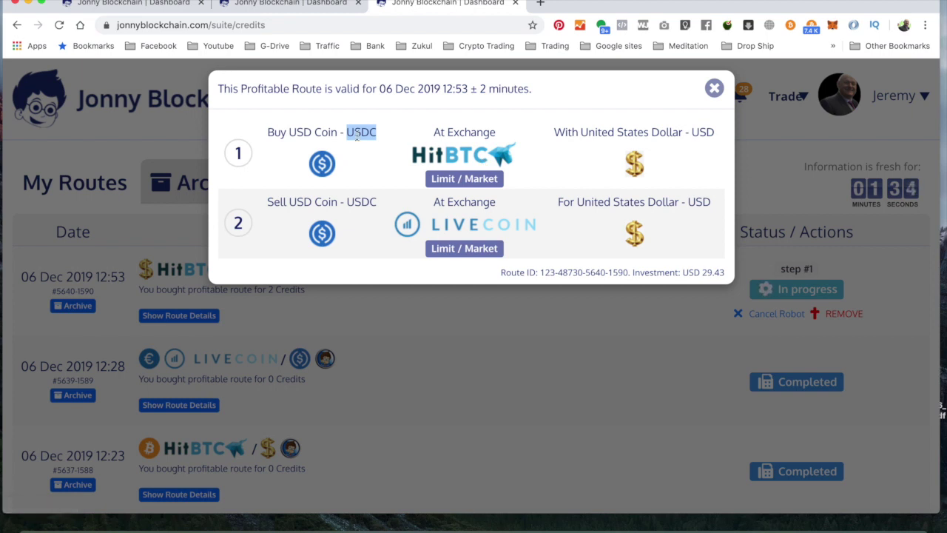
{"action": "left_click_drag", "start_coordinate": [347, 201], "coordinate": [370, 202]}
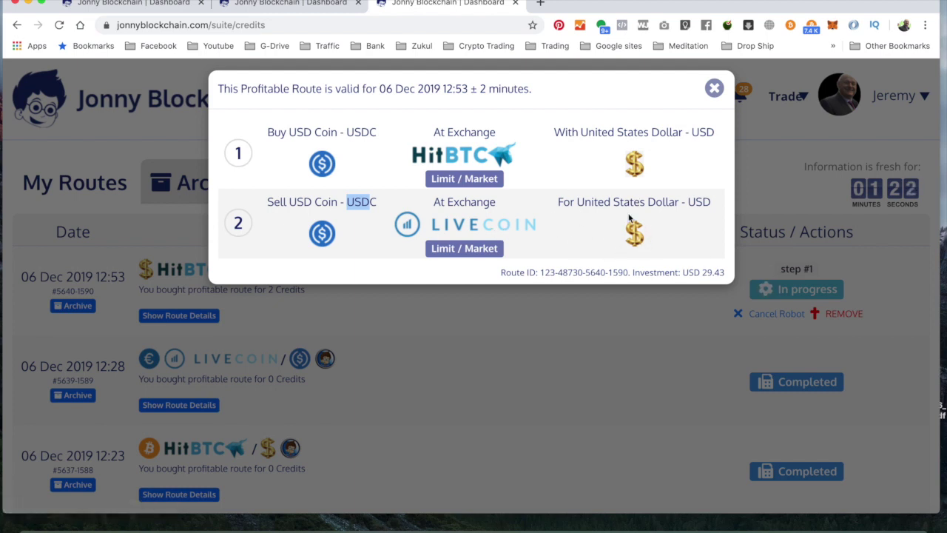
{"action": "left_click", "coordinate": [715, 90]}
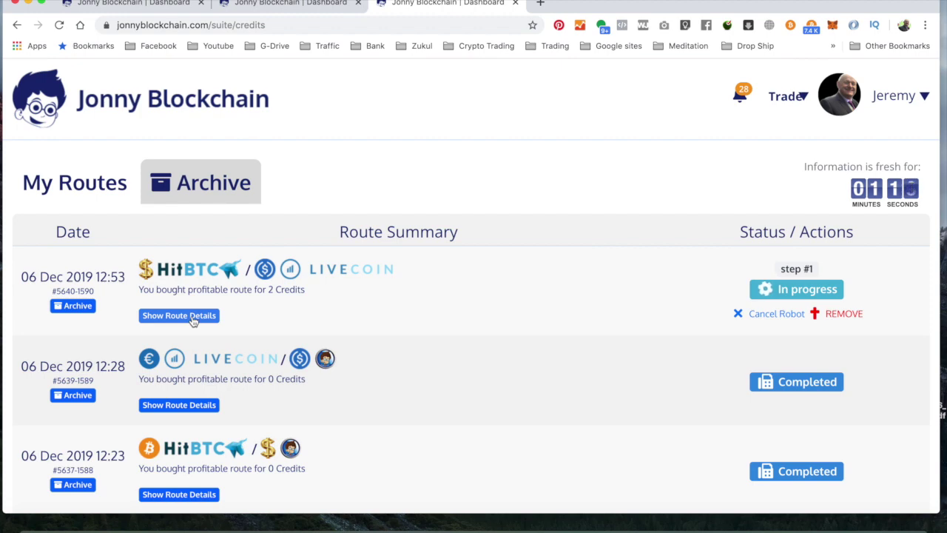
{"action": "left_click", "coordinate": [192, 317]}
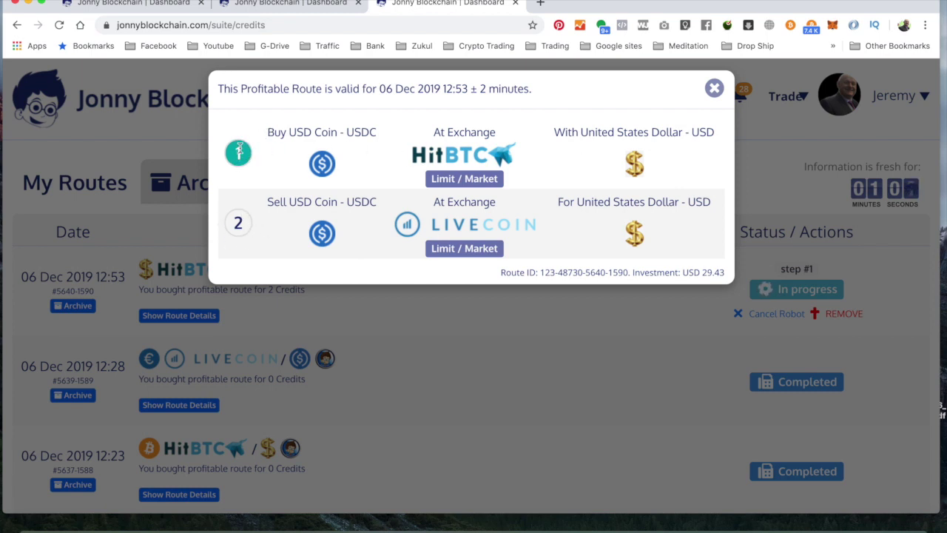
{"action": "mouse_move", "coordinate": [243, 156]}
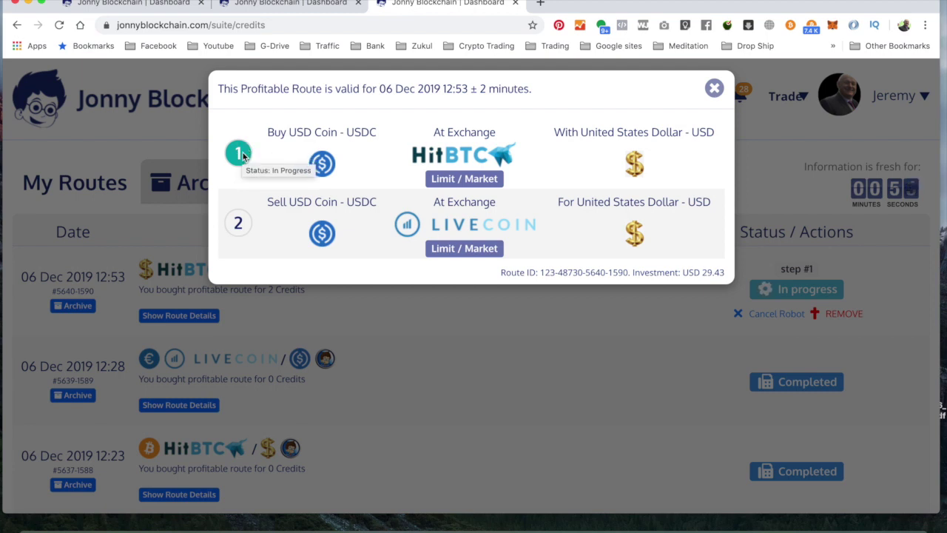
{"action": "mouse_move", "coordinate": [244, 229]}
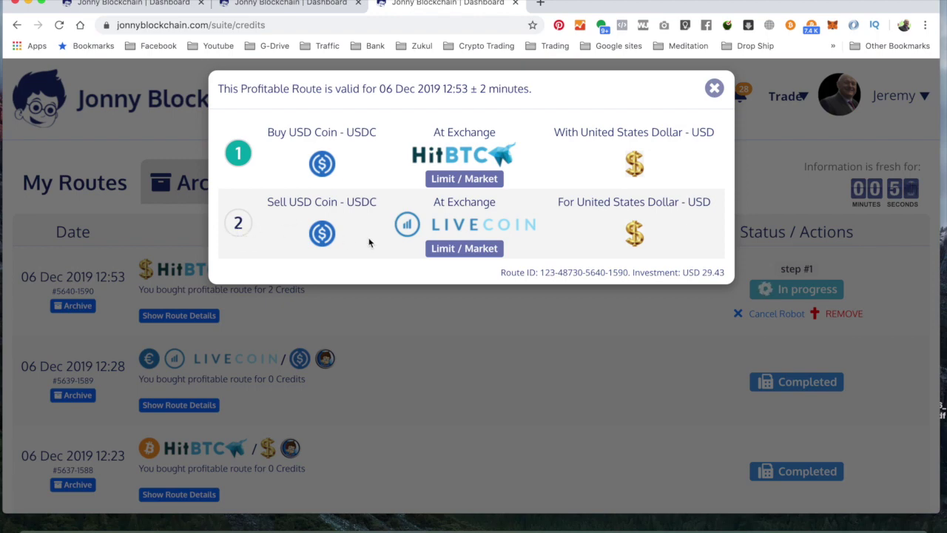
{"action": "left_click", "coordinate": [715, 89]}
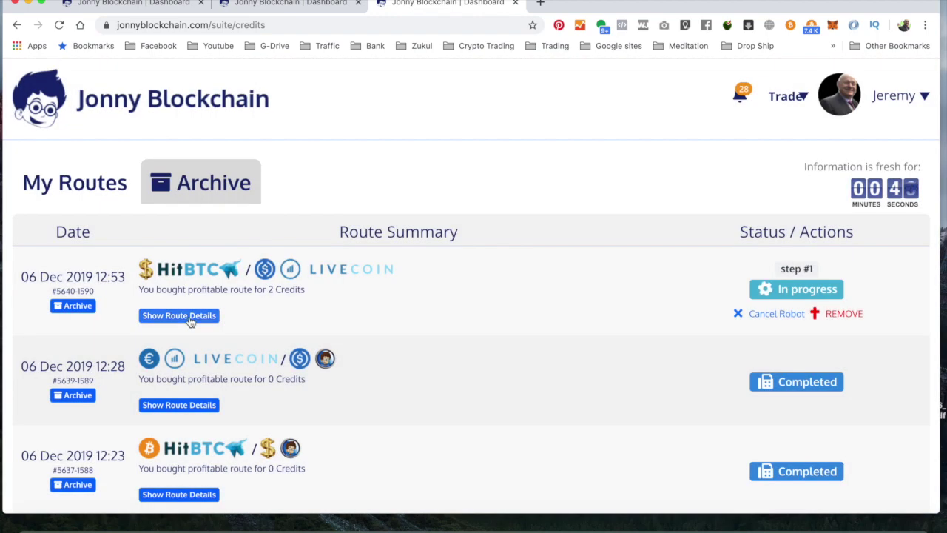
{"action": "left_click", "coordinate": [191, 319]}
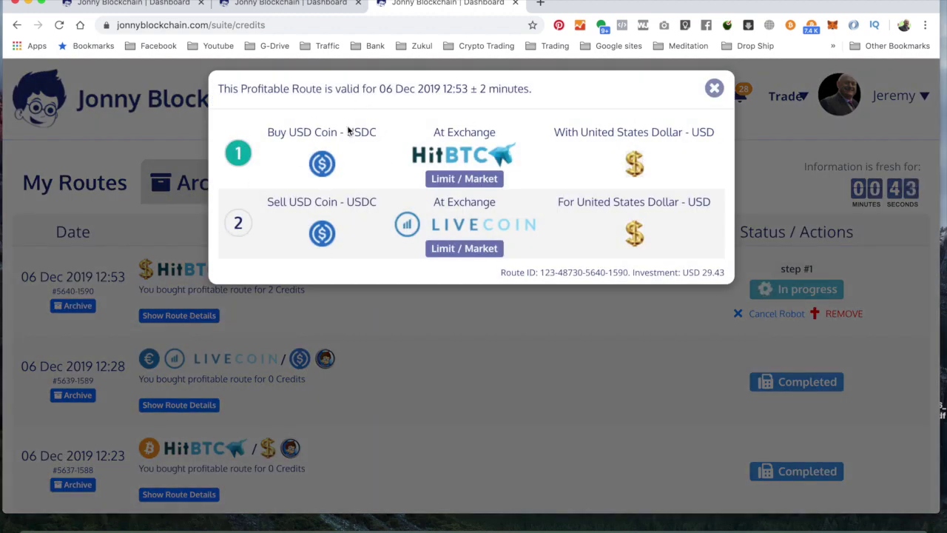
{"action": "left_click", "coordinate": [715, 89]}
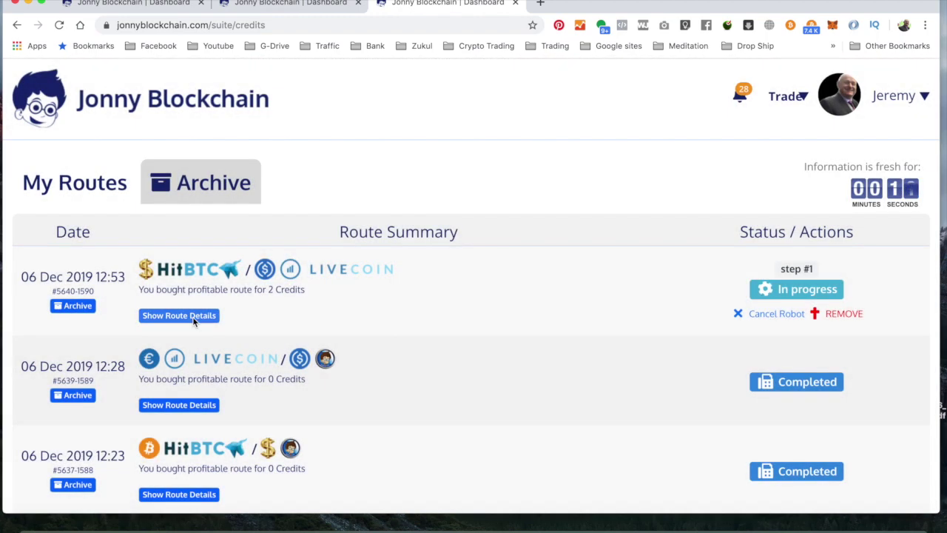
{"action": "left_click", "coordinate": [179, 316]}
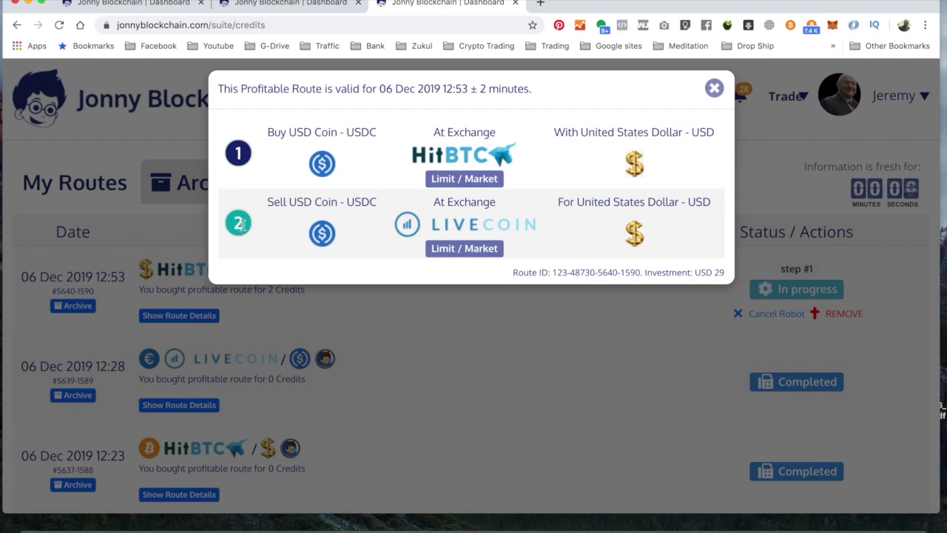
{"action": "left_click", "coordinate": [175, 317]}
{"action": "left_click", "coordinate": [174, 316]}
{"action": "left_click", "coordinate": [713, 89]}
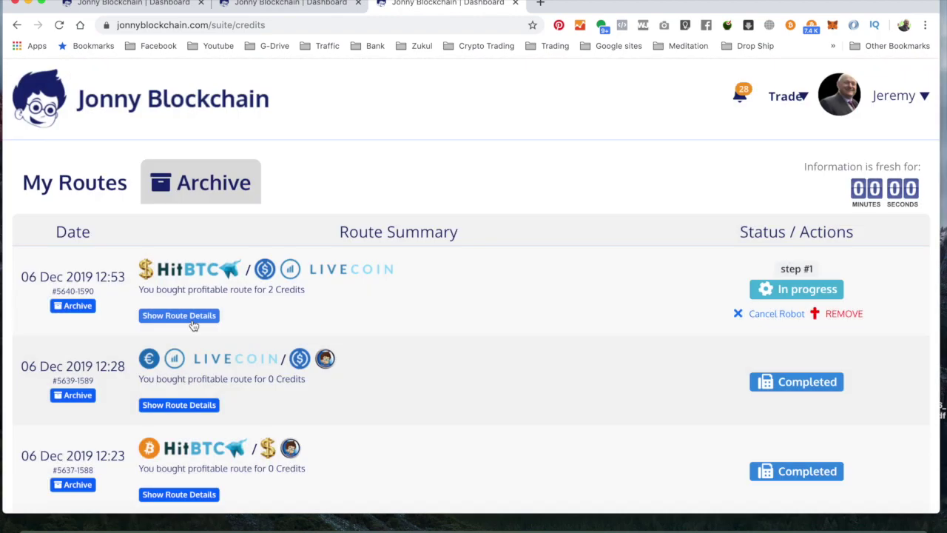
{"action": "left_click", "coordinate": [193, 318]}
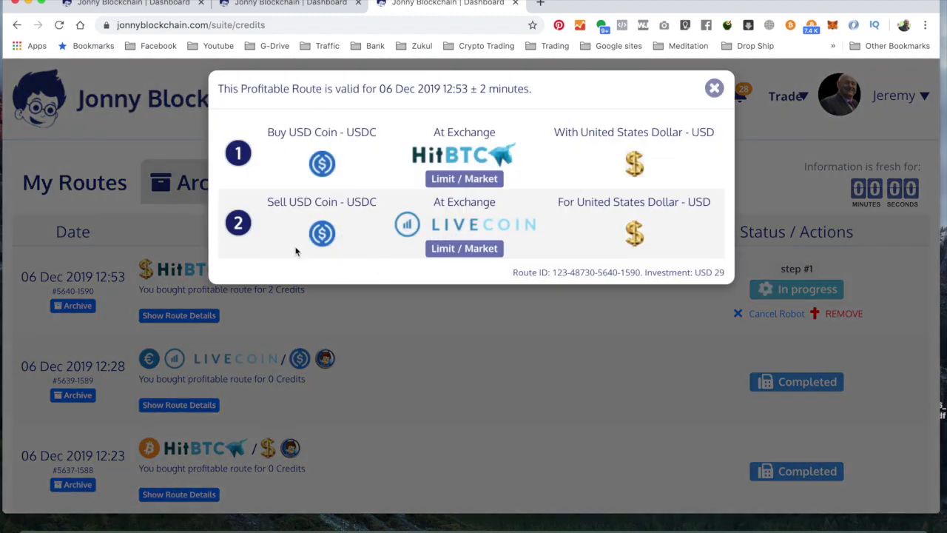
{"action": "left_click", "coordinate": [714, 89]}
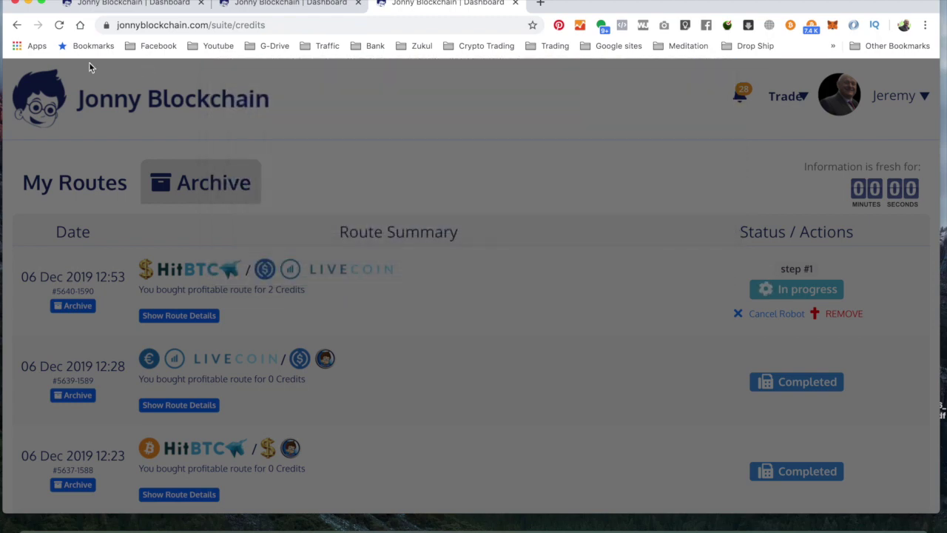
Step: Reload the My Routes page to refresh the HitBTC-to-Livecoin route's status
{"action": "left_click", "coordinate": [59, 25]}
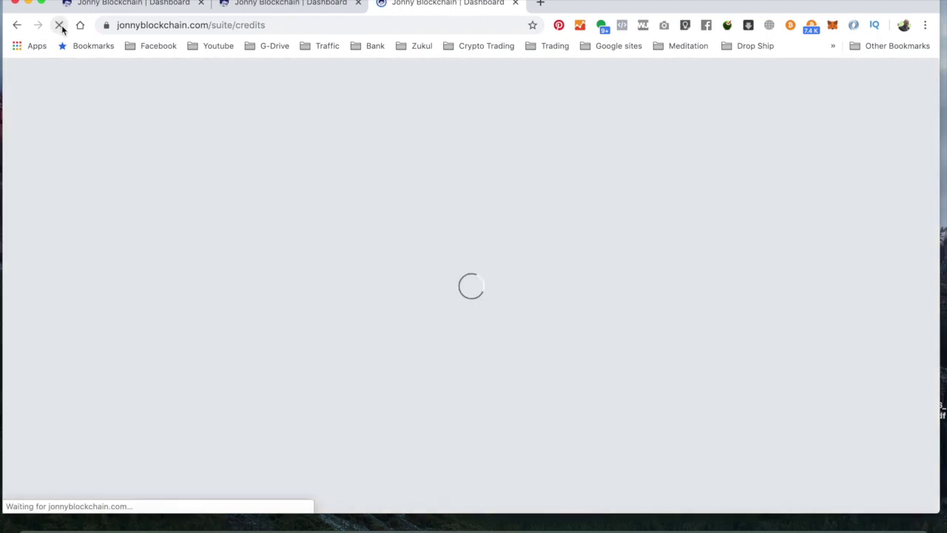